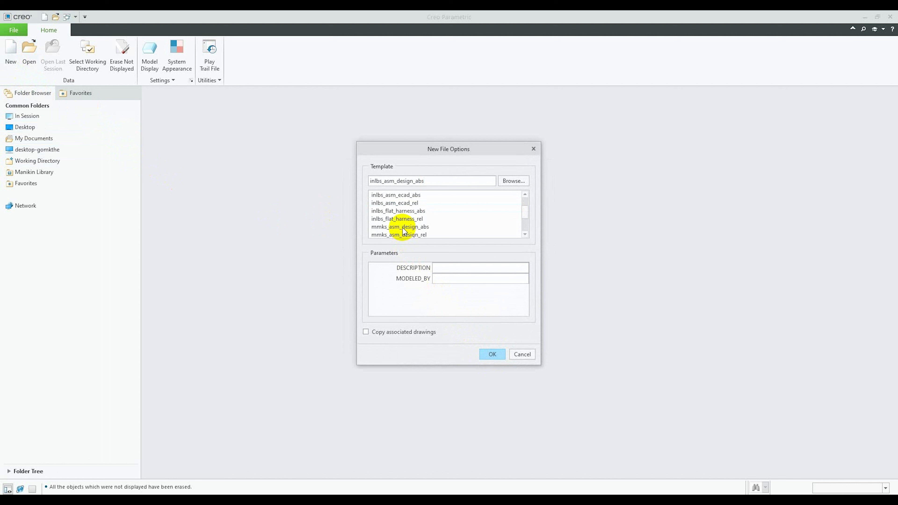
# - Create the new assembly from the mmns_asm_design_abs template
pyautogui.scroll(-1, 402, 226)
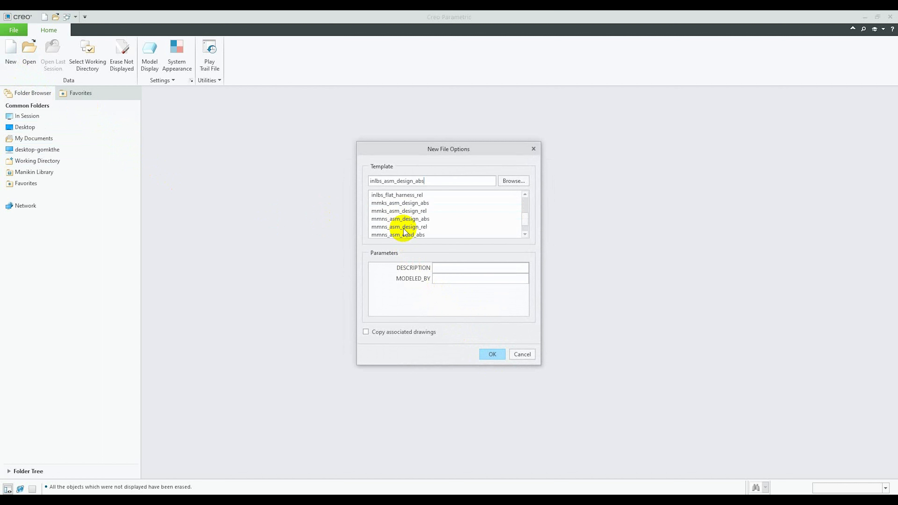
pyautogui.click(406, 219)
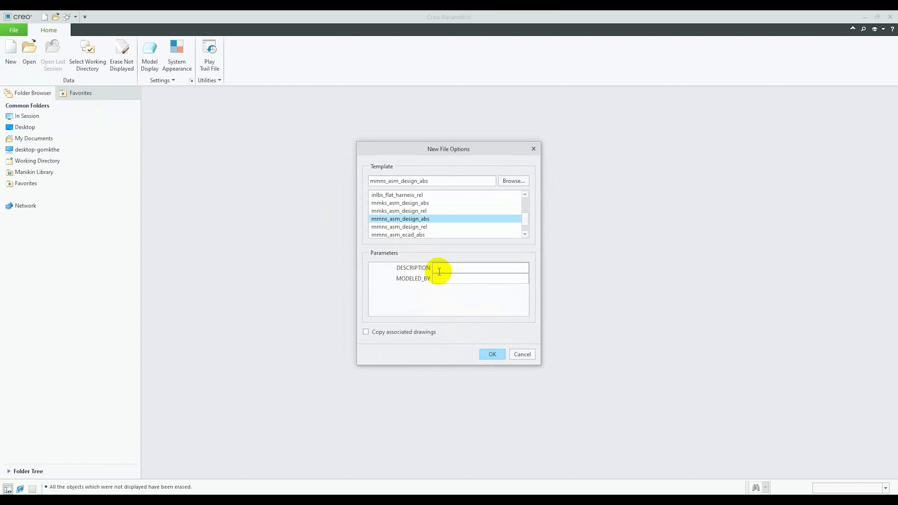
pyautogui.click(492, 354)
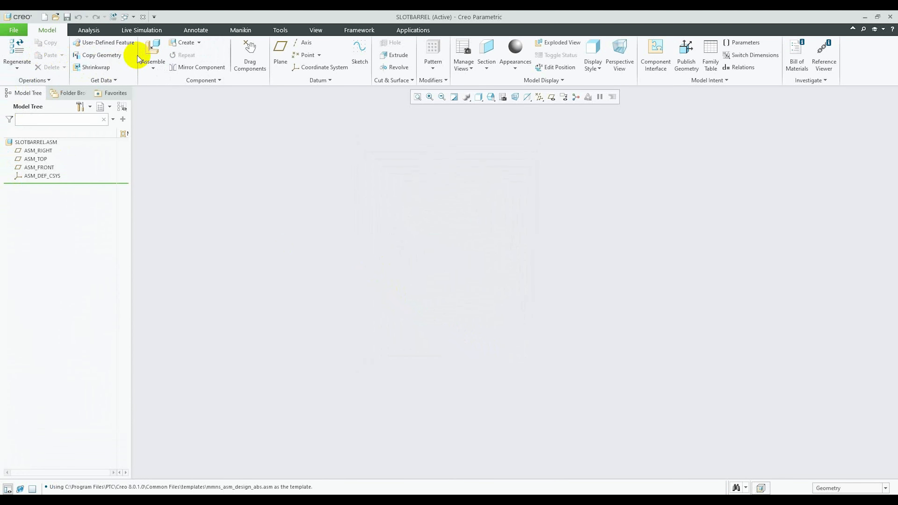
# - Assemble slotbarrel.prt as the first component with the Default constraint and turn on the datum plane display
pyautogui.click(155, 68)
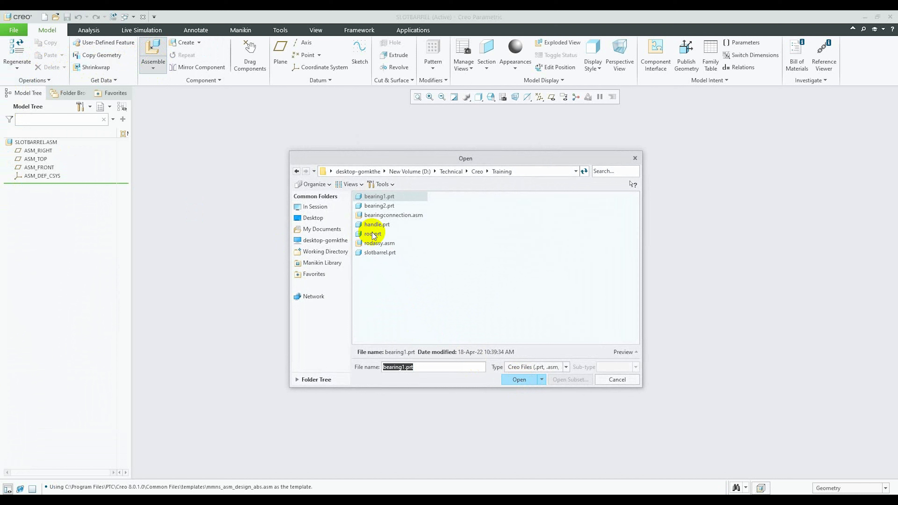
pyautogui.click(380, 252)
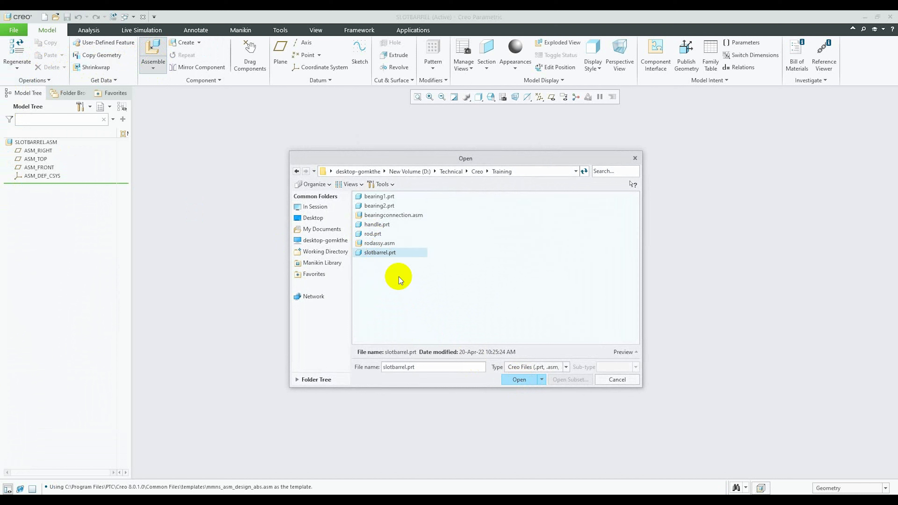
pyautogui.click(611, 354)
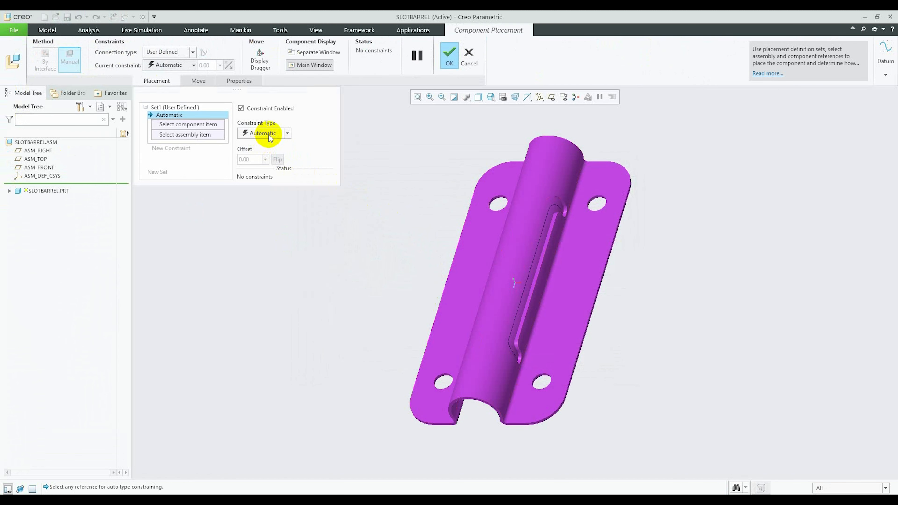
pyautogui.click(169, 65)
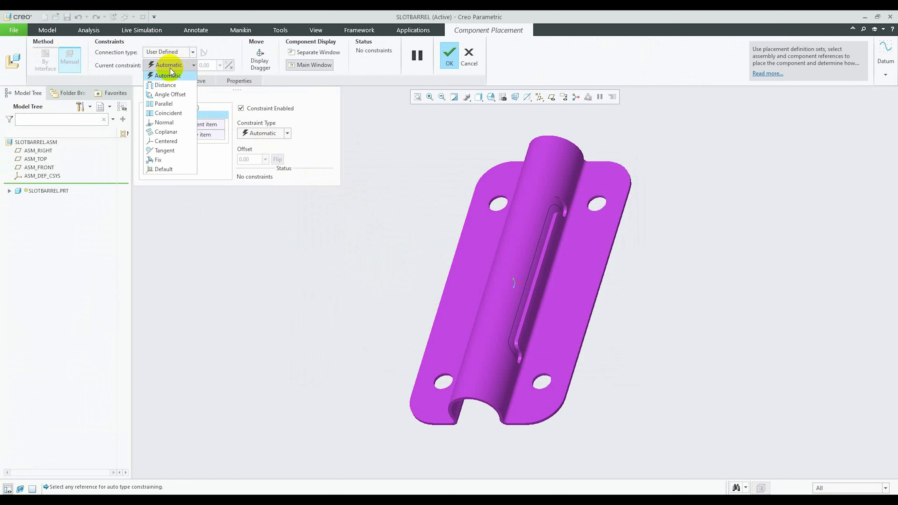
pyautogui.click(161, 169)
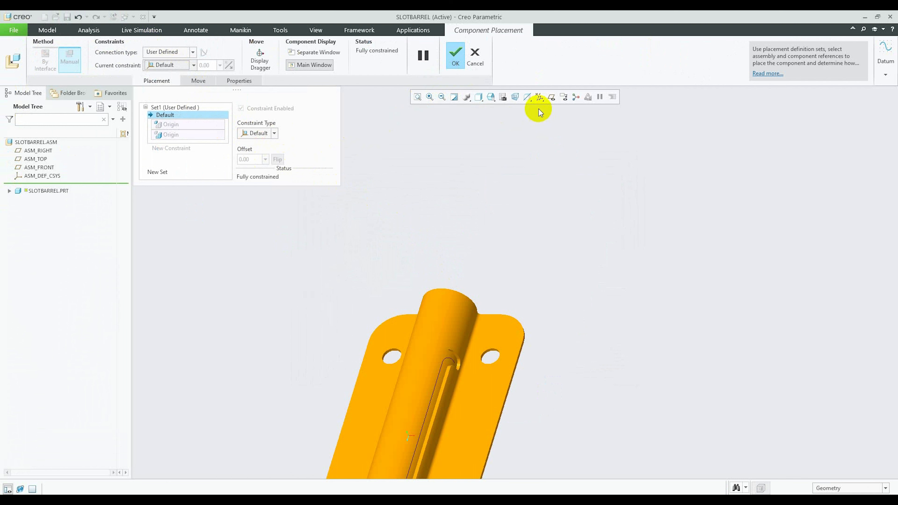
pyautogui.click(551, 96)
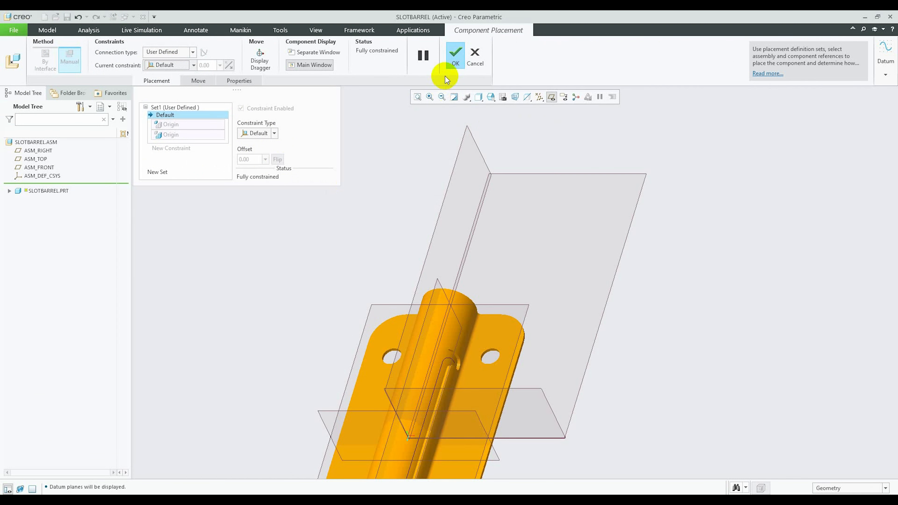
pyautogui.click(450, 61)
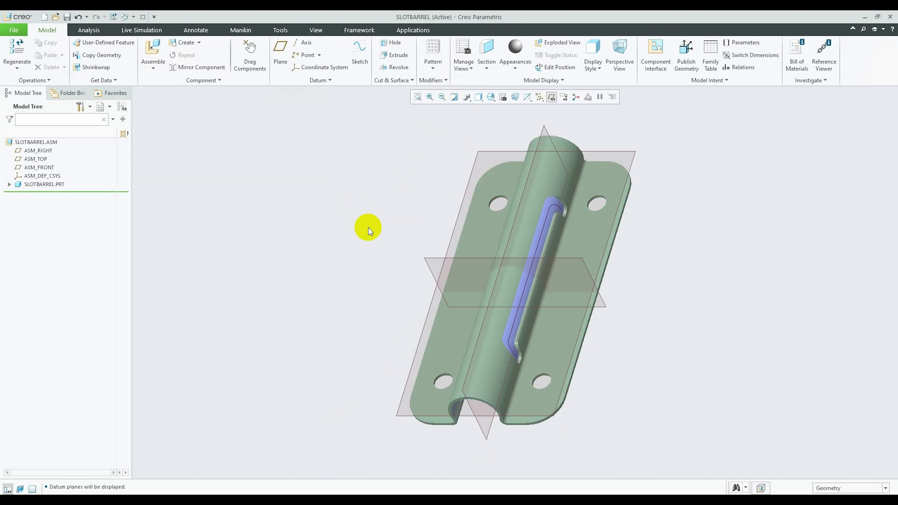
# - Hide the Extrude 3 feature inside the slotbarrel part
pyautogui.moveTo(368, 228)
pyautogui.mouseDown(button='middle')
pyautogui.moveTo(352, 227)
pyautogui.moveTo(341, 261)
pyautogui.moveTo(377, 227)
pyautogui.moveTo(349, 245)
pyautogui.mouseUp(button='middle')
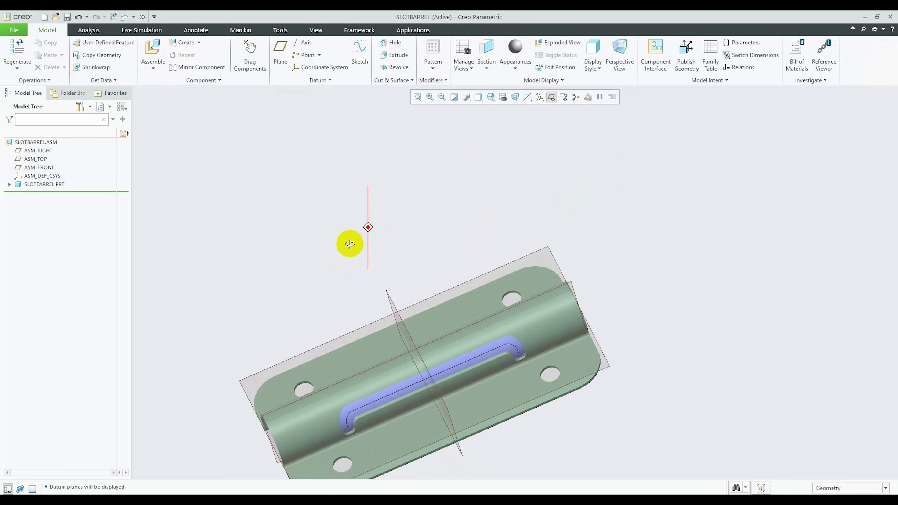
pyautogui.scroll(3, 368, 247)
pyautogui.scroll(-2, 318, 313)
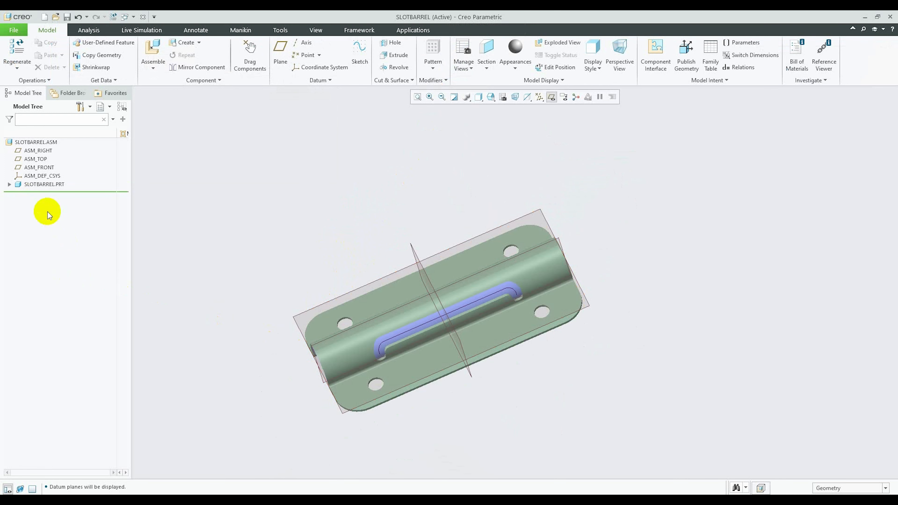
pyautogui.click(11, 185)
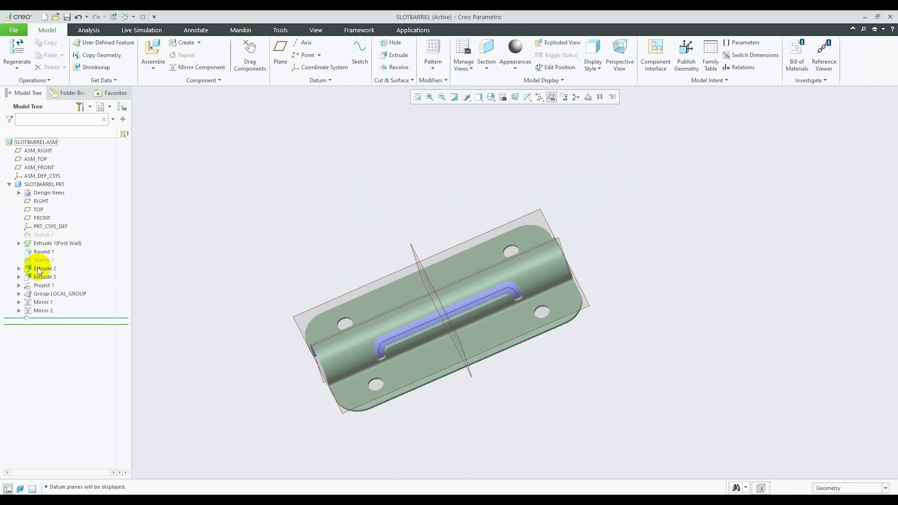
pyautogui.click(42, 278)
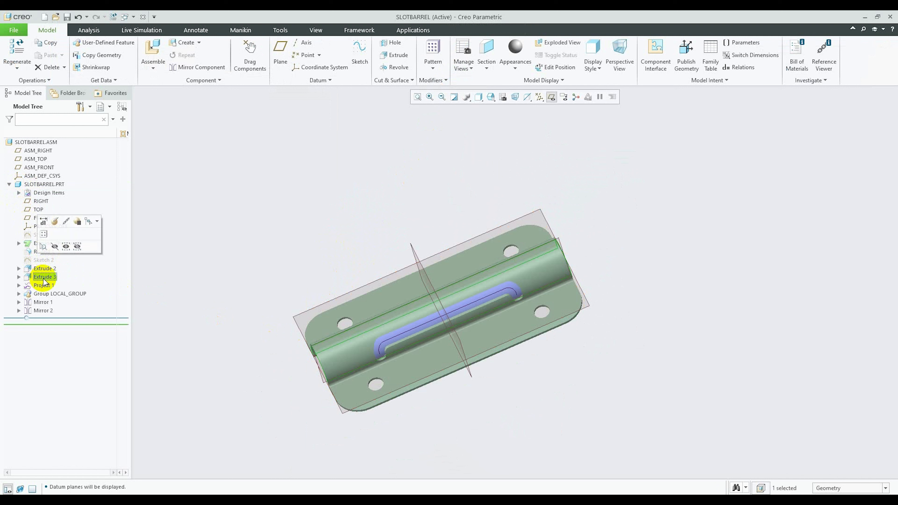
pyautogui.click(54, 246)
pyautogui.click(9, 185)
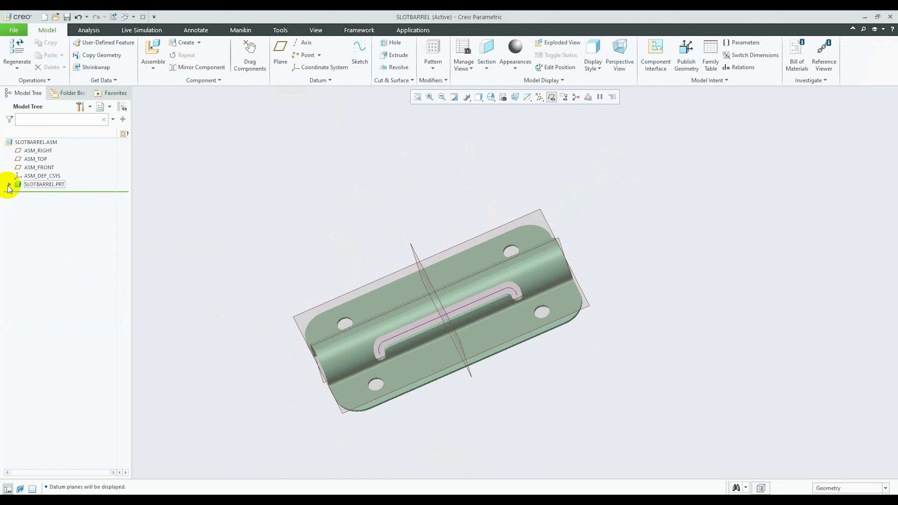
# - Bring rodassy.asm into the assembly as a new component and turn off the datum plane display
pyautogui.click(153, 50)
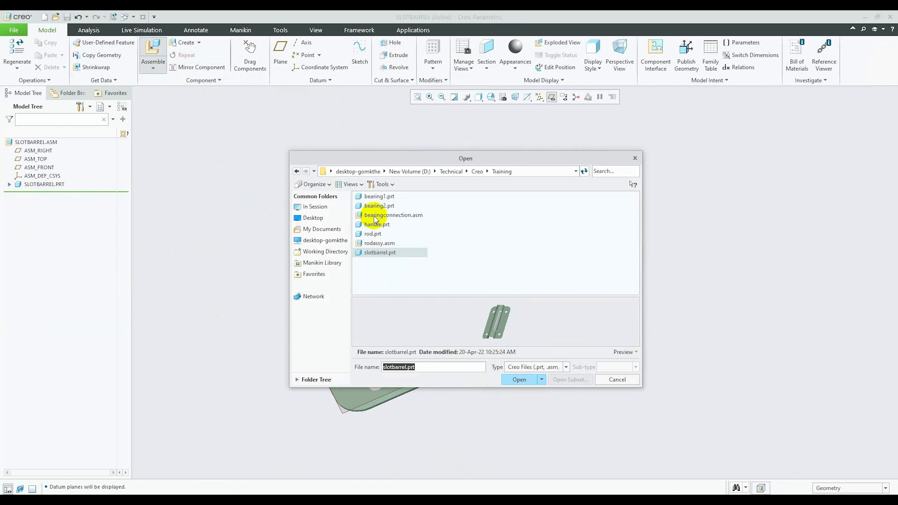
pyautogui.click(375, 216)
pyautogui.click(386, 243)
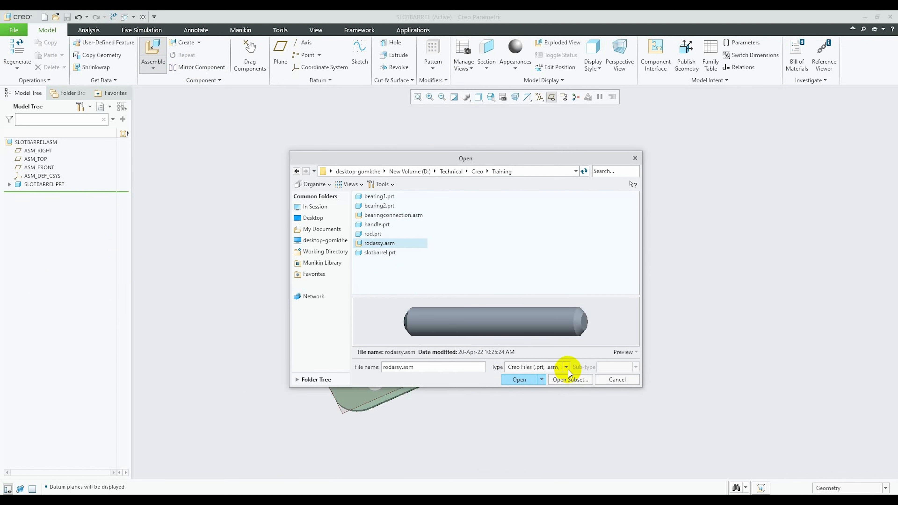
pyautogui.click(519, 380)
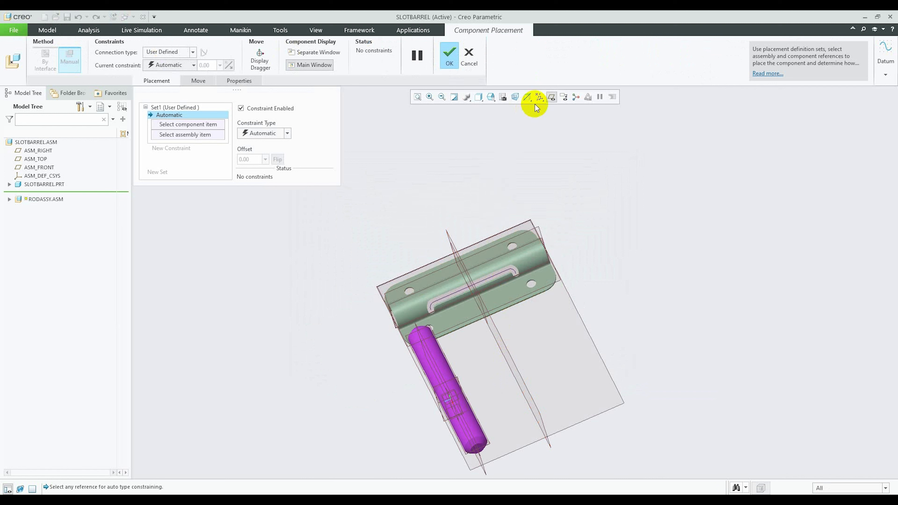
pyautogui.click(551, 97)
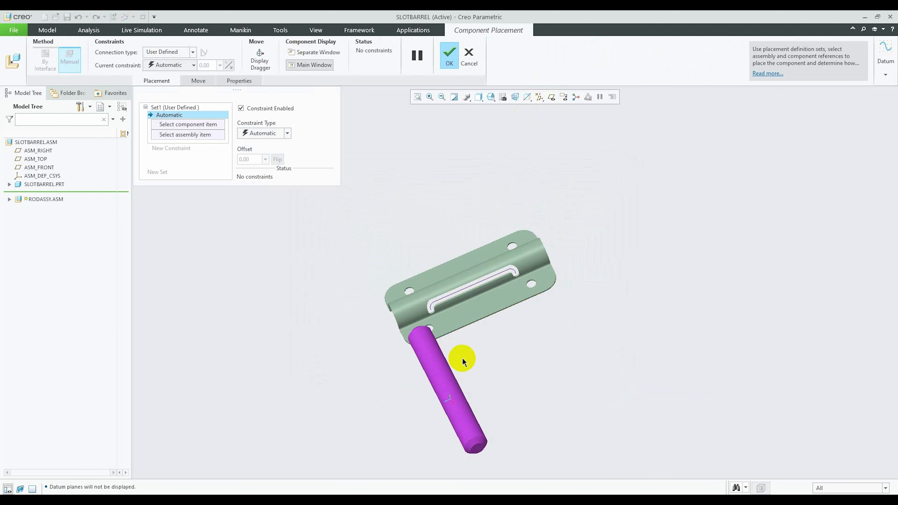
# - Rotate and move the rod assembly with the 3D dragger so it lies roughly parallel beside the slot barrel
pyautogui.click(260, 59)
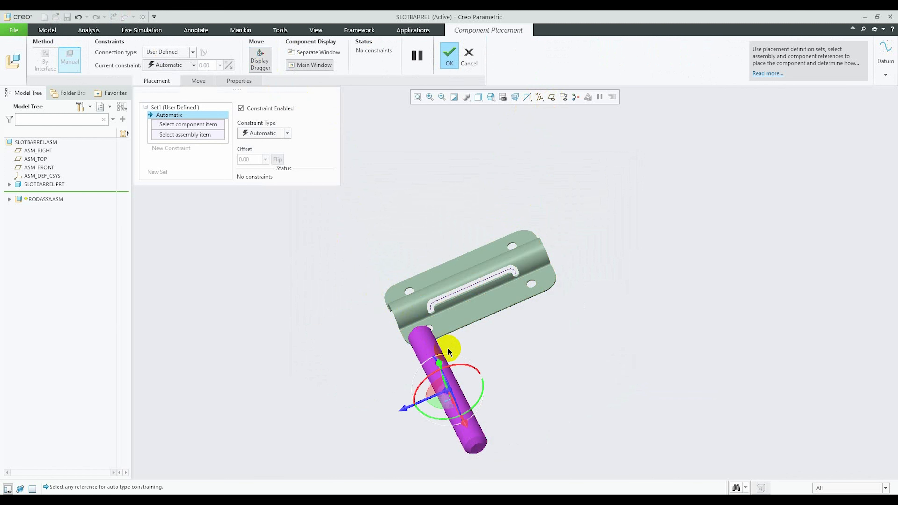
pyautogui.moveTo(495, 379); pyautogui.dragTo(540, 328)
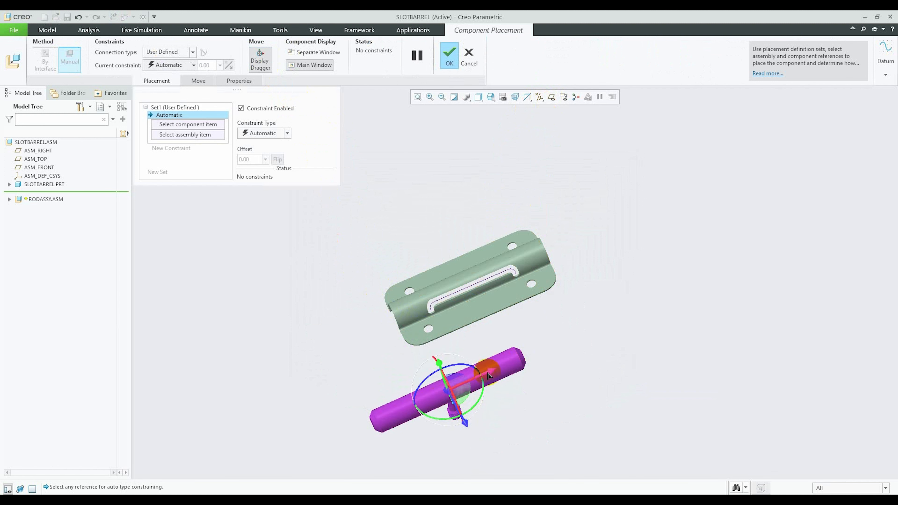
pyautogui.moveTo(457, 405); pyautogui.dragTo(433, 339)
pyautogui.moveTo(459, 404); pyautogui.dragTo(435, 355)
pyautogui.moveTo(458, 405); pyautogui.dragTo(456, 399)
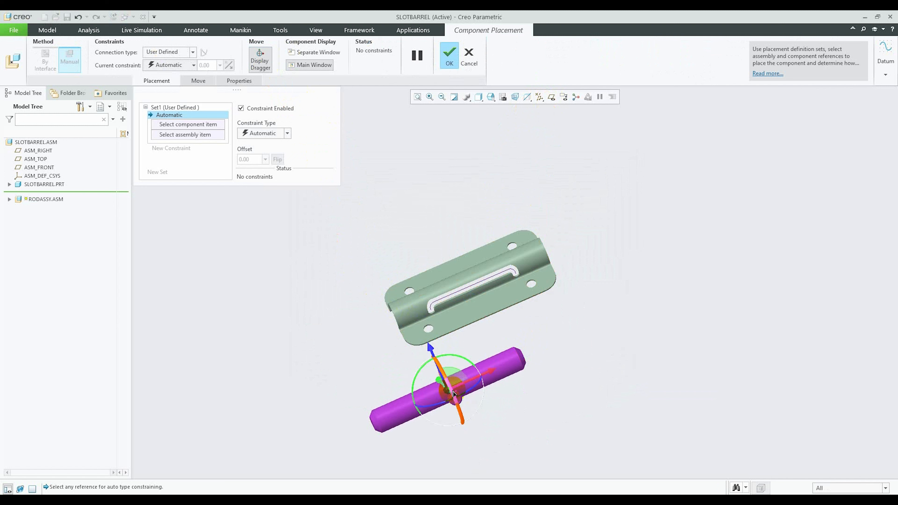
pyautogui.moveTo(491, 412)
pyautogui.mouseDown(button='middle')
pyautogui.moveTo(569, 413)
pyautogui.moveTo(537, 421)
pyautogui.moveTo(546, 413)
pyautogui.moveTo(527, 393)
pyautogui.moveTo(553, 389)
pyautogui.moveTo(552, 405)
pyautogui.moveTo(557, 389)
pyautogui.mouseUp(button='middle')
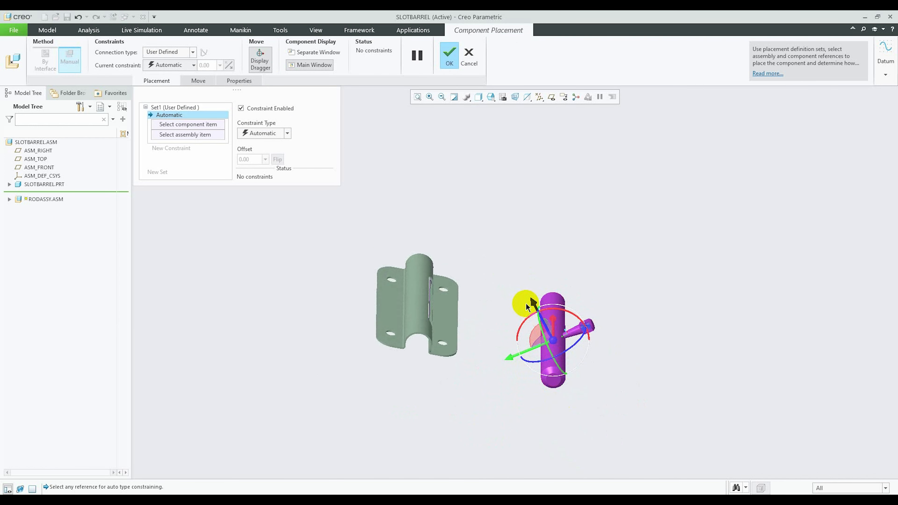
pyautogui.moveTo(535, 310); pyautogui.dragTo(436, 280)
pyautogui.moveTo(436, 280); pyautogui.dragTo(479, 323, button='middle')
pyautogui.scroll(-2, 369, 309)
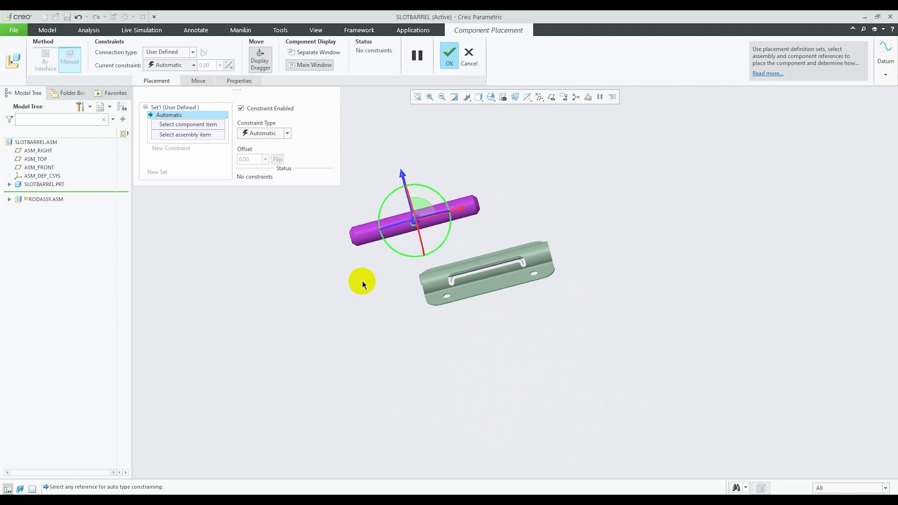
# - Define a Cylinder connection between the rod's and the barrel's cylindrical surfaces, and slide the rod out of the barrel along the axis
pyautogui.click(192, 53)
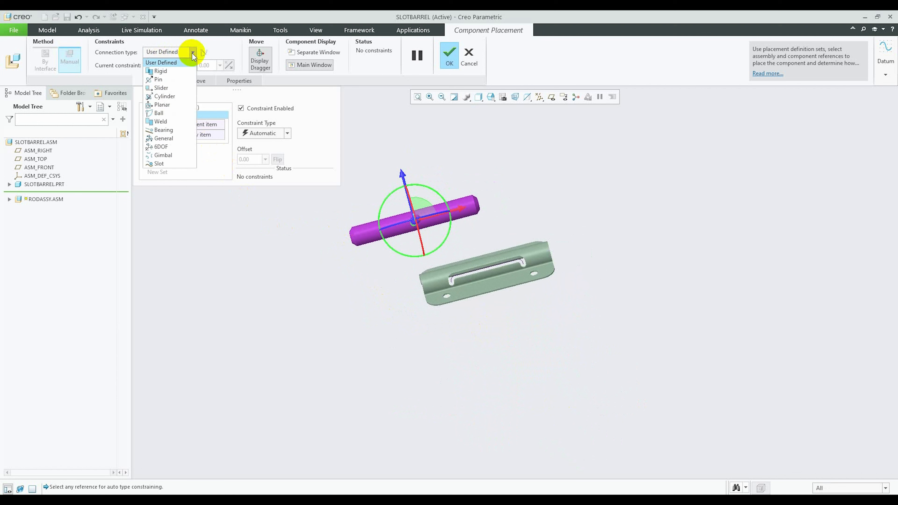
pyautogui.click(169, 97)
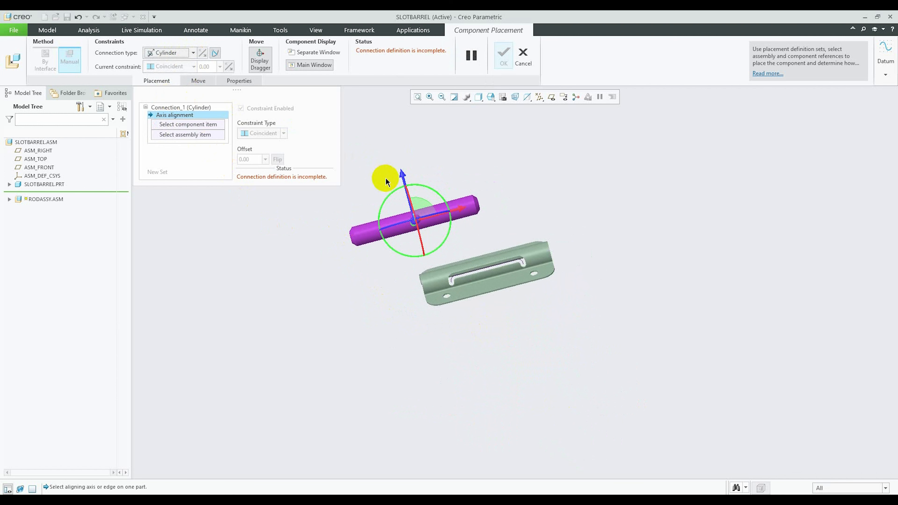
pyautogui.scroll(4, 479, 202)
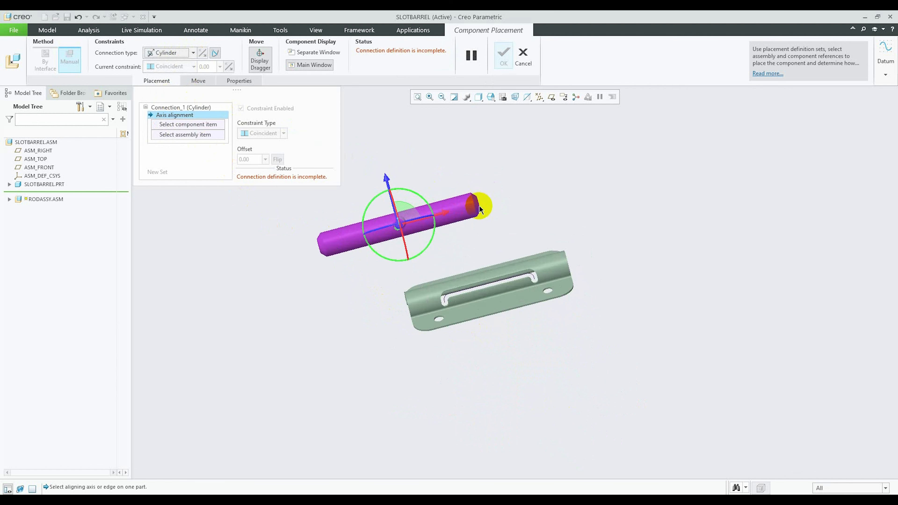
pyautogui.click(259, 64)
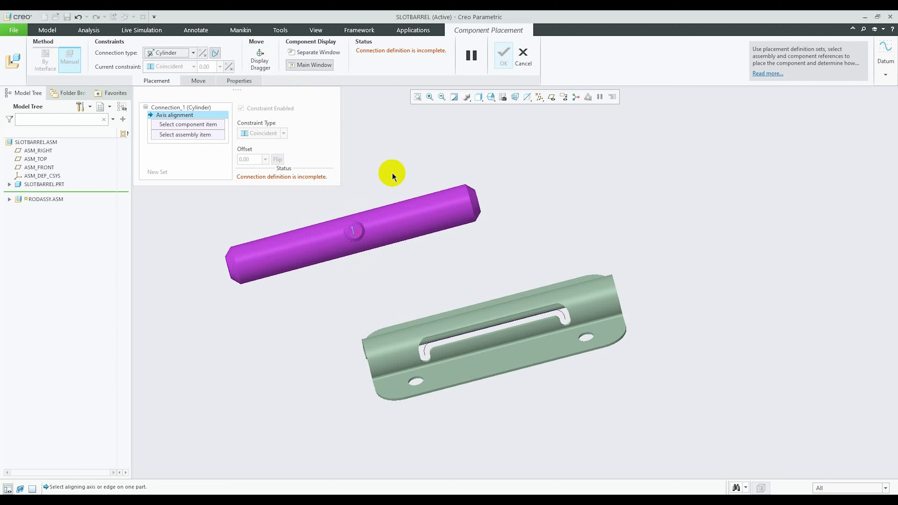
pyautogui.click(444, 207)
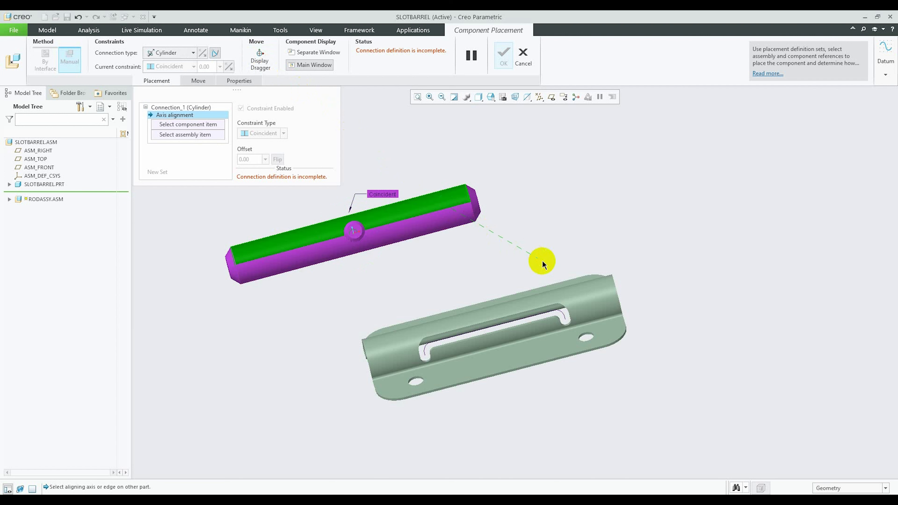
pyautogui.click(590, 299)
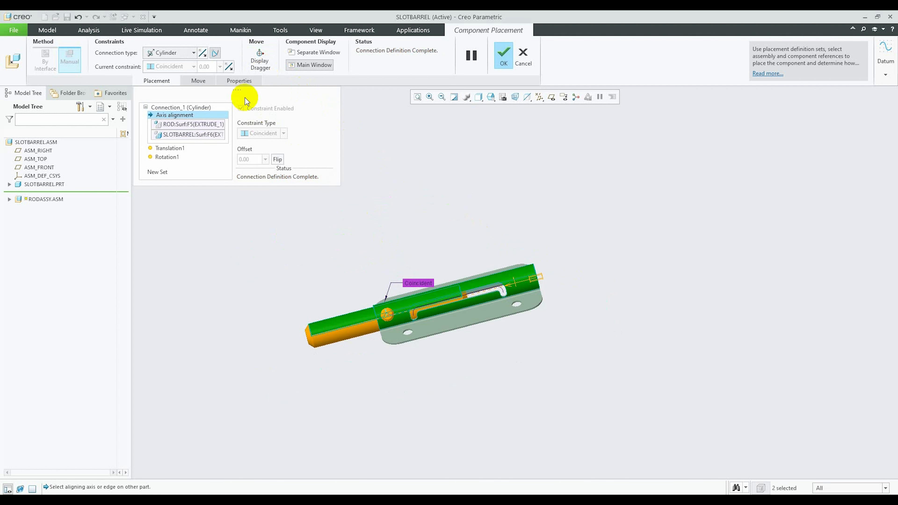
pyautogui.click(261, 60)
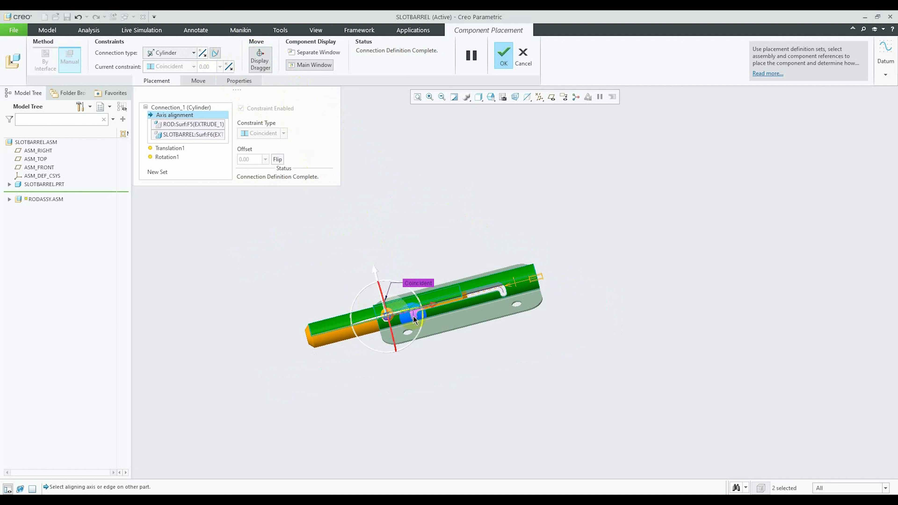
pyautogui.moveTo(431, 306); pyautogui.dragTo(327, 333)
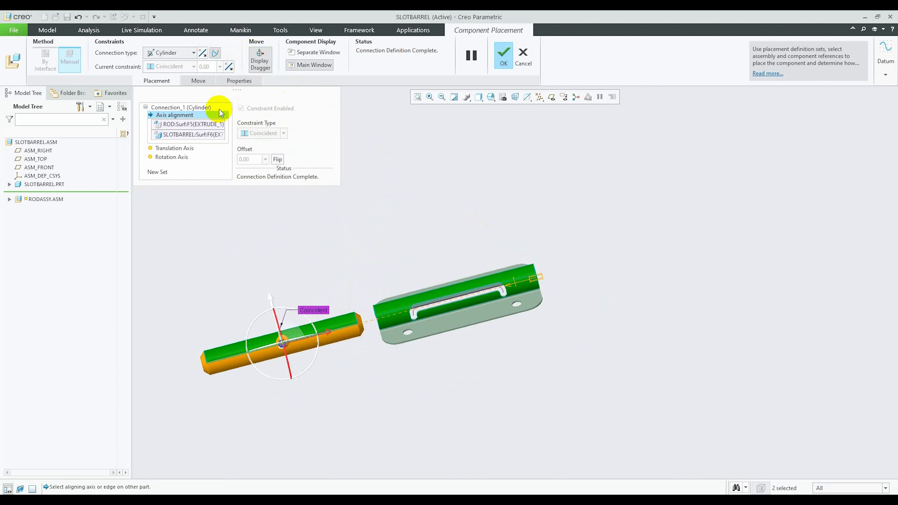
# - Add a second connection set to the rod assembly's placement and set its type to Slot
pyautogui.click(158, 173)
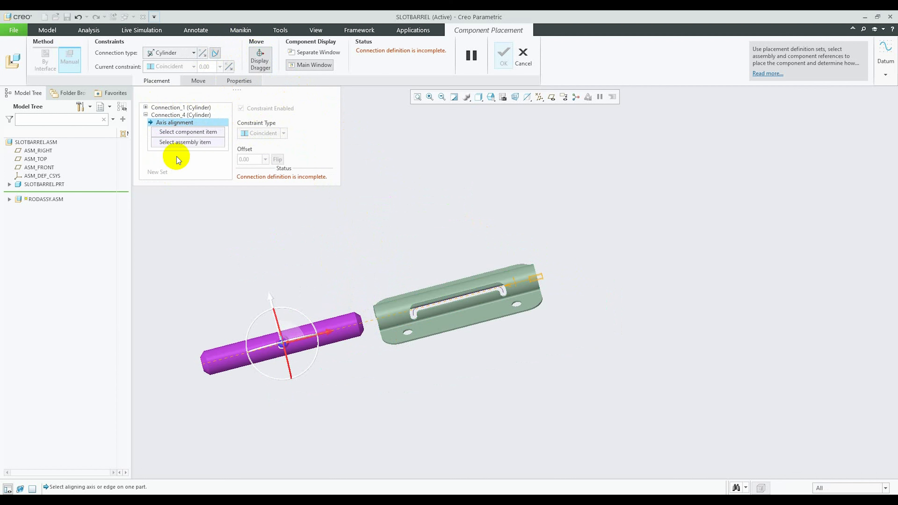
pyautogui.click(187, 57)
pyautogui.click(159, 158)
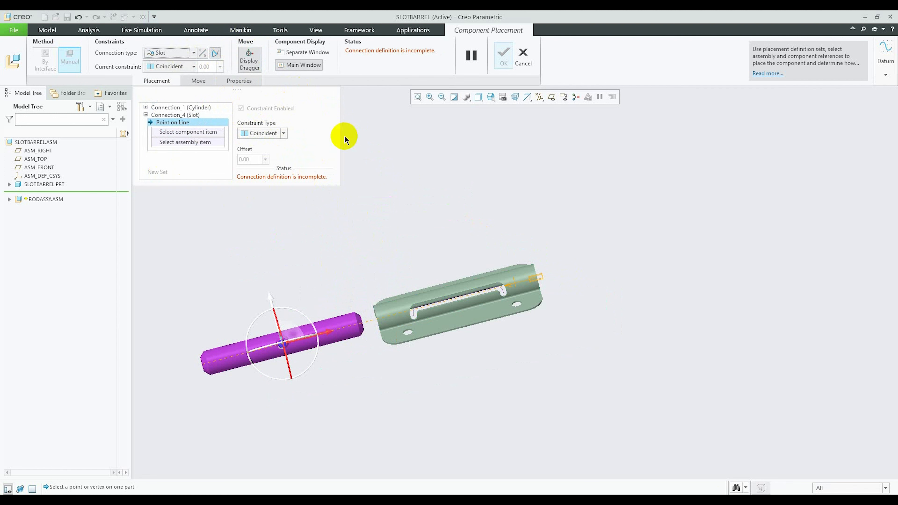
# - Turn on the datum axis and datum point display and hide the 3D dragger
pyautogui.click(541, 101)
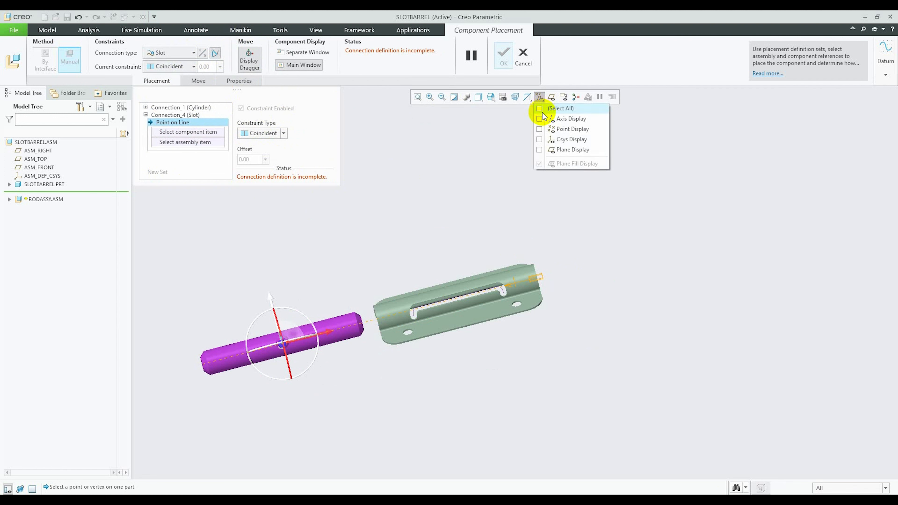
pyautogui.click(505, 134)
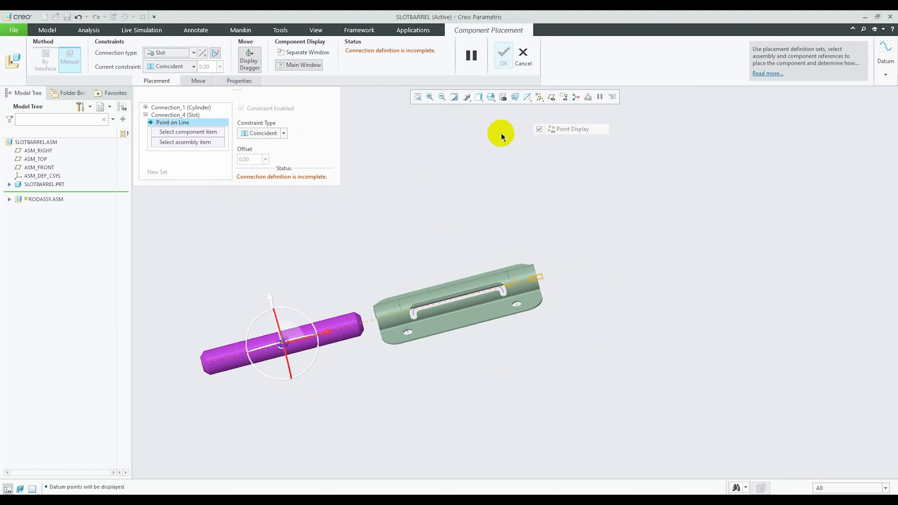
pyautogui.scroll(3, 405, 225)
pyautogui.scroll(-2, 357, 281)
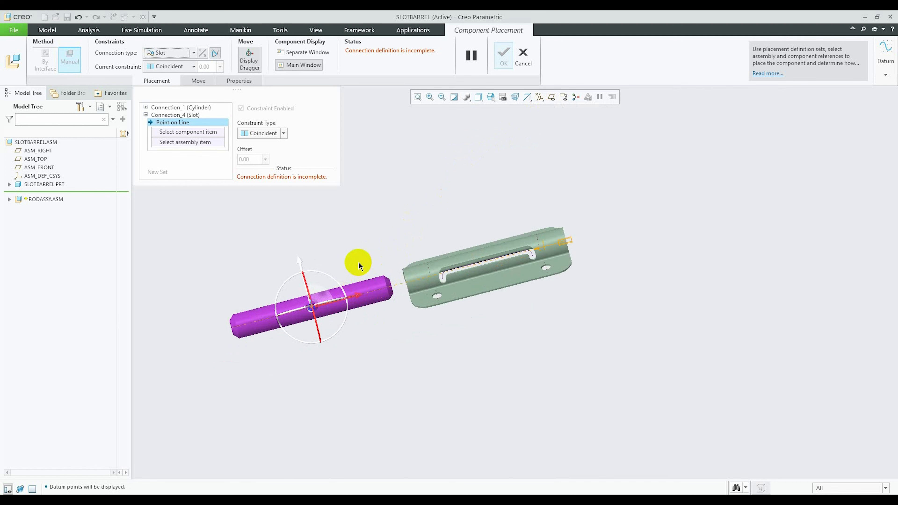
pyautogui.moveTo(360, 255); pyautogui.dragTo(322, 261, button='middle')
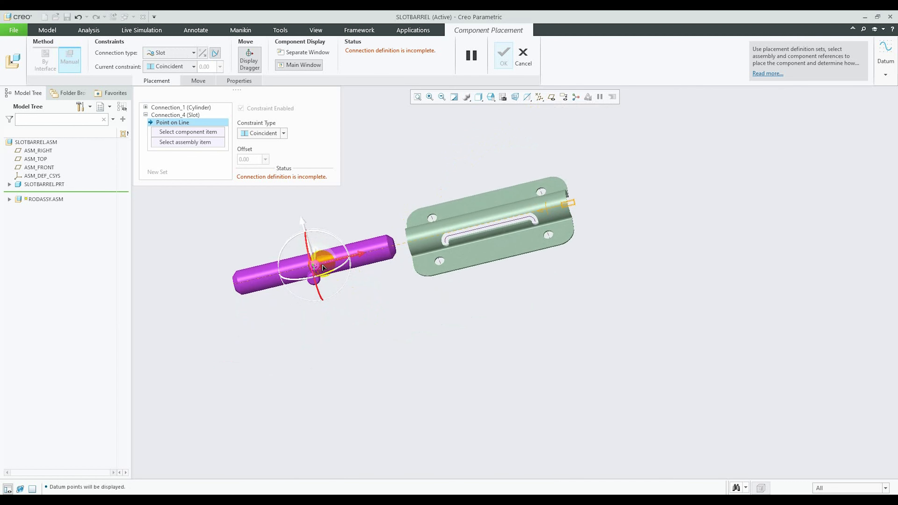
pyautogui.click(250, 66)
# - Pick all five connected curve segments along the barrel's slot centreline as the assembly reference of the Slot connection
pyautogui.scroll(-6, 456, 212)
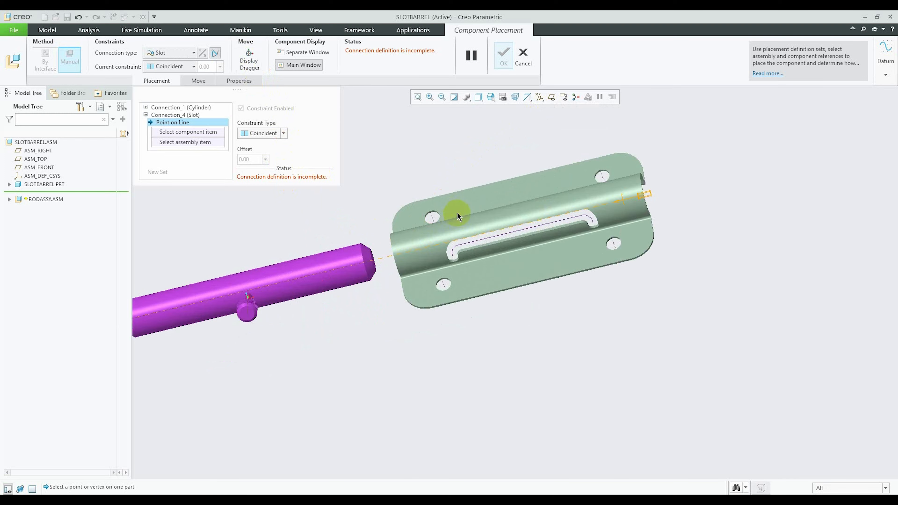
pyautogui.scroll(-2, 457, 252)
pyautogui.scroll(-2, 438, 283)
pyautogui.scroll(6, 440, 287)
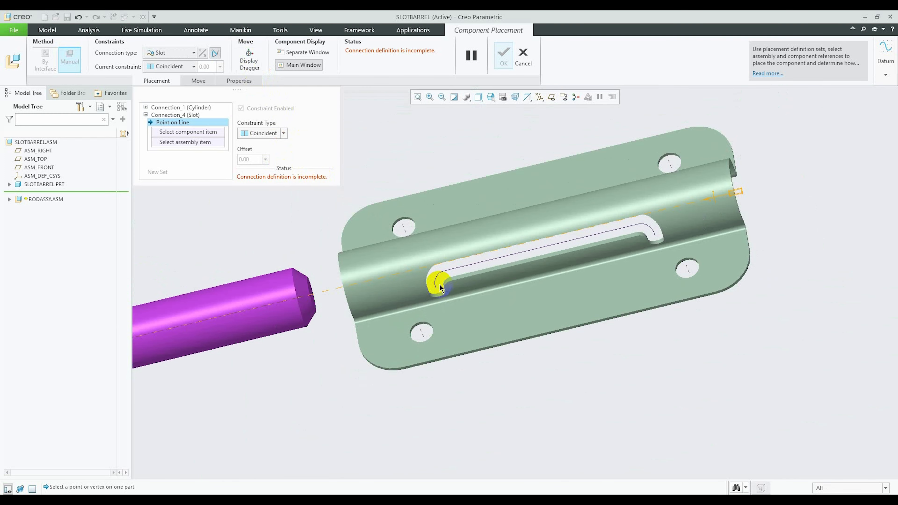
pyautogui.scroll(-3, 436, 291)
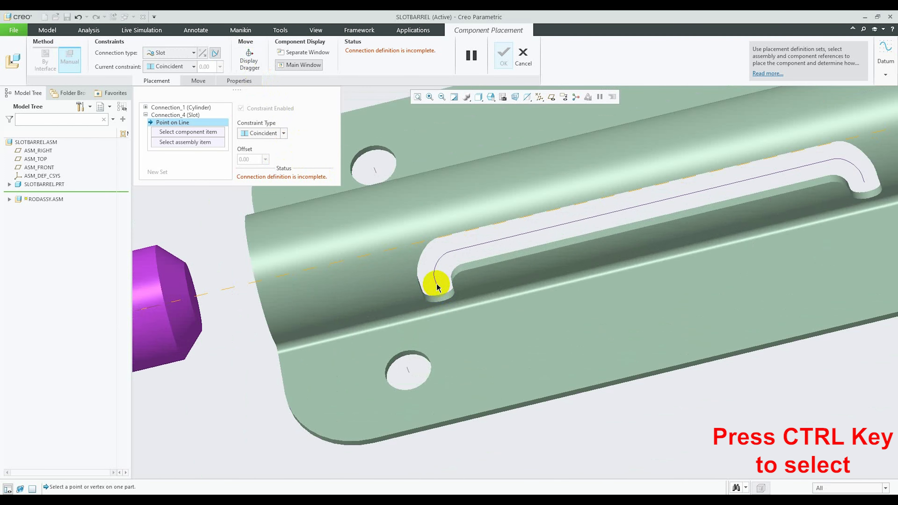
pyautogui.keyDown('ctrl'); pyautogui.click(435, 281); pyautogui.keyUp('ctrl')
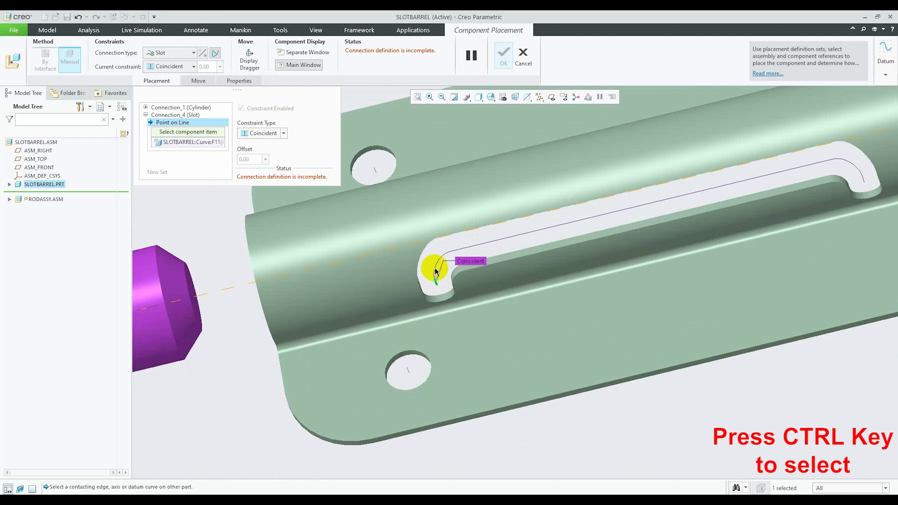
pyautogui.keyDown('ctrl'); pyautogui.click(440, 260); pyautogui.keyUp('ctrl')
pyautogui.keyDown('ctrl'); pyautogui.click(467, 249); pyautogui.keyUp('ctrl')
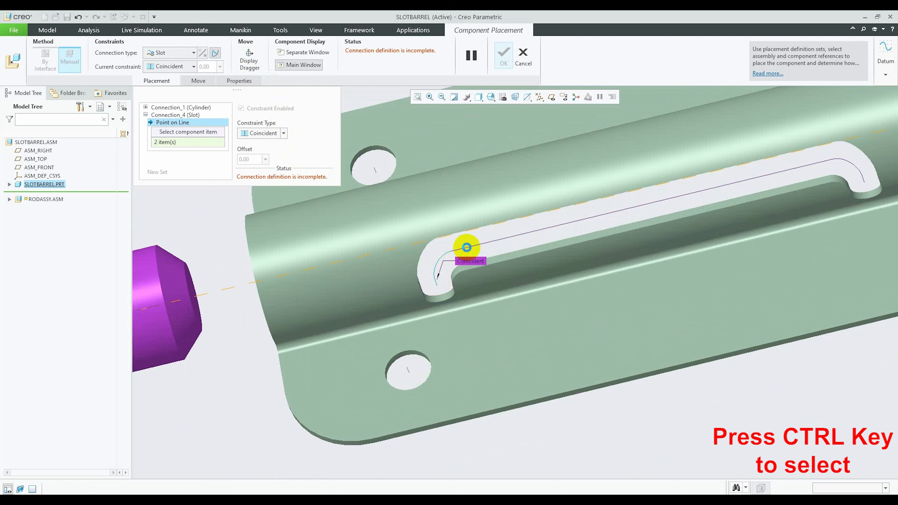
pyautogui.scroll(4, 545, 221)
pyautogui.scroll(-4, 613, 221)
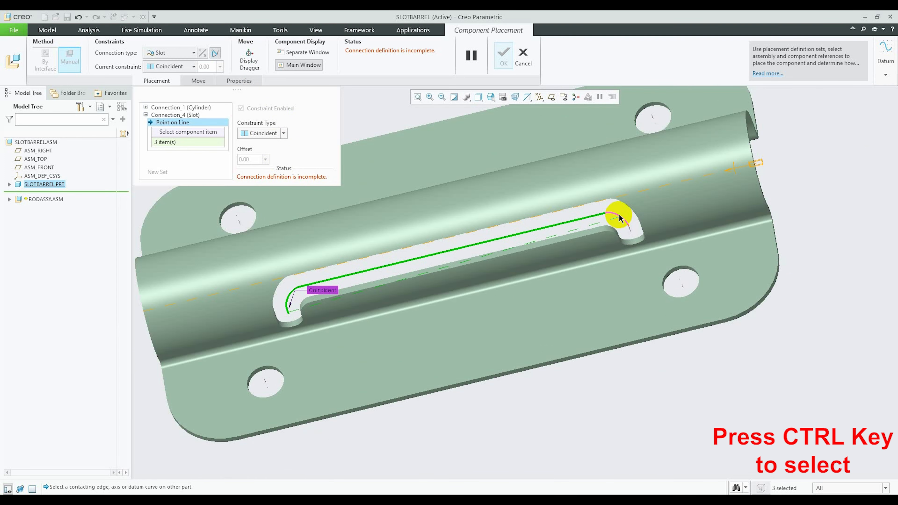
pyautogui.keyDown('ctrl'); pyautogui.click(625, 226); pyautogui.keyUp('ctrl')
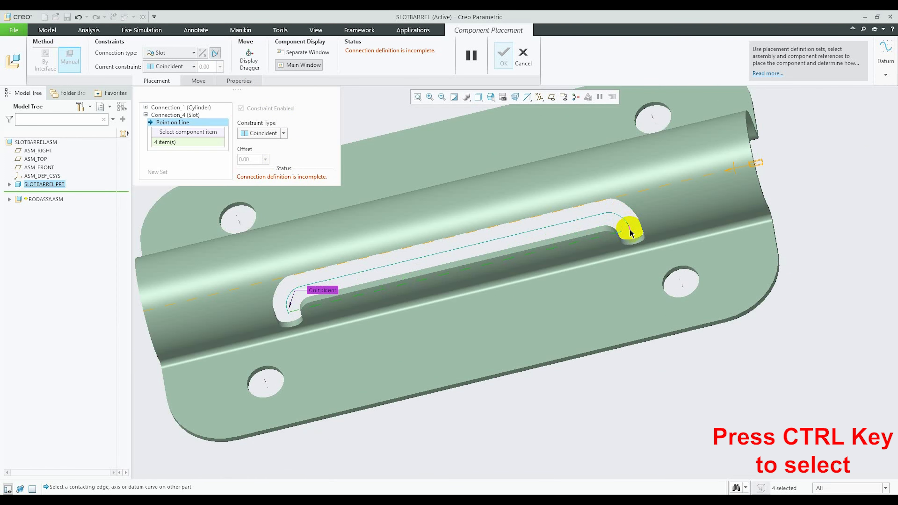
# - Pick the datum point APNT0 at the base of the rod assembly's knurled pin as the Slot connection's component reference
pyautogui.scroll(5, 662, 244)
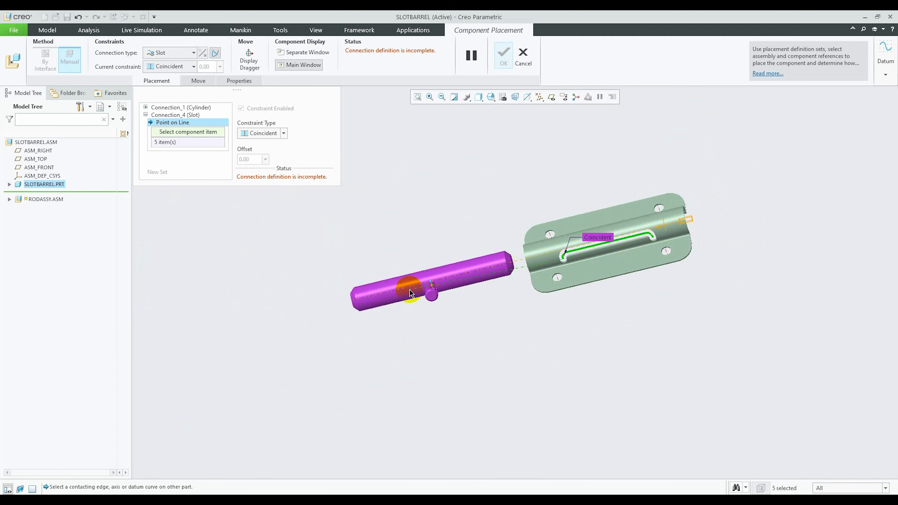
pyautogui.scroll(-4, 456, 313)
pyautogui.moveTo(467, 310); pyautogui.dragTo(461, 262, button='middle')
pyautogui.scroll(4, 461, 263)
pyautogui.scroll(-6, 458, 360)
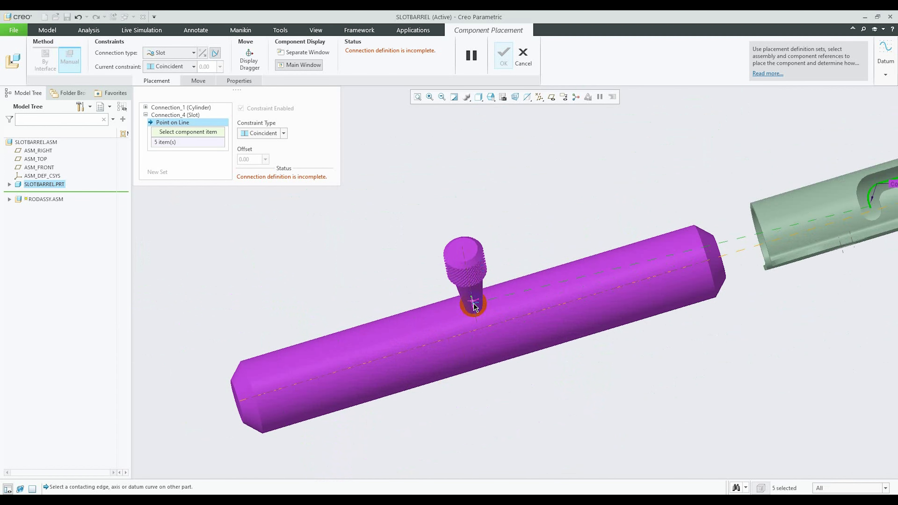
pyautogui.click(476, 320)
pyautogui.scroll(6, 435, 326)
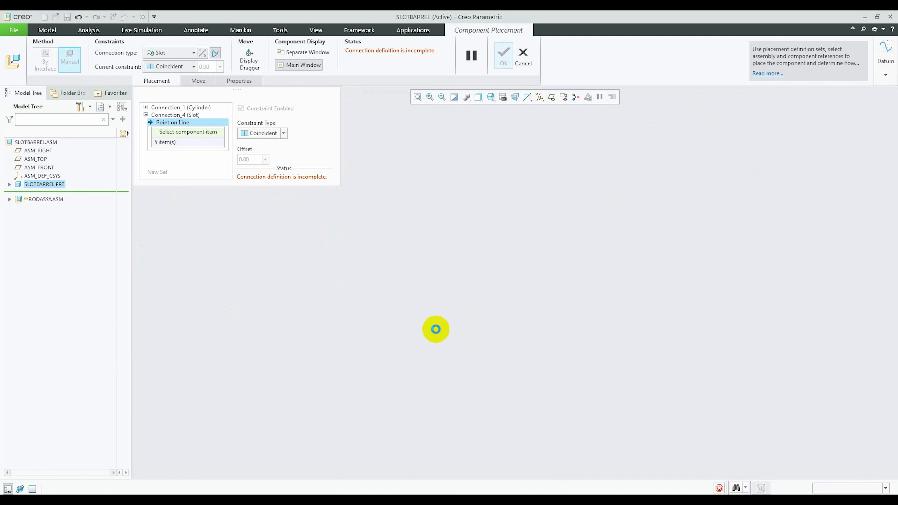
pyautogui.scroll(-3, 524, 303)
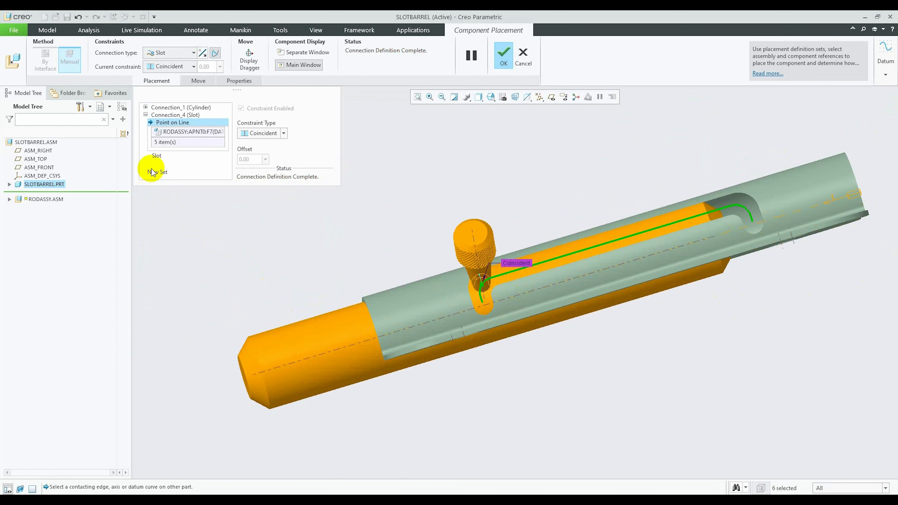
# - Enable the regeneration value for the slot axis and set the slot curve's end nearest the pin as the zero reference
pyautogui.click(158, 156)
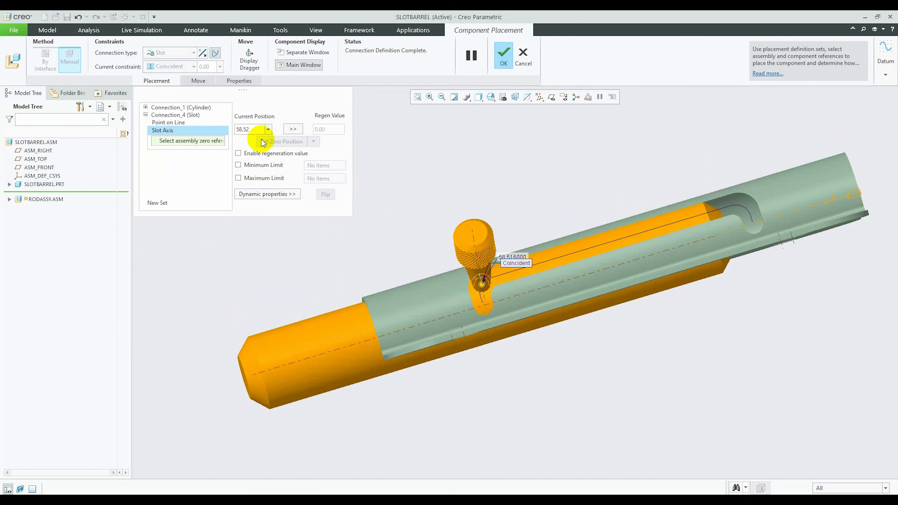
pyautogui.click(238, 153)
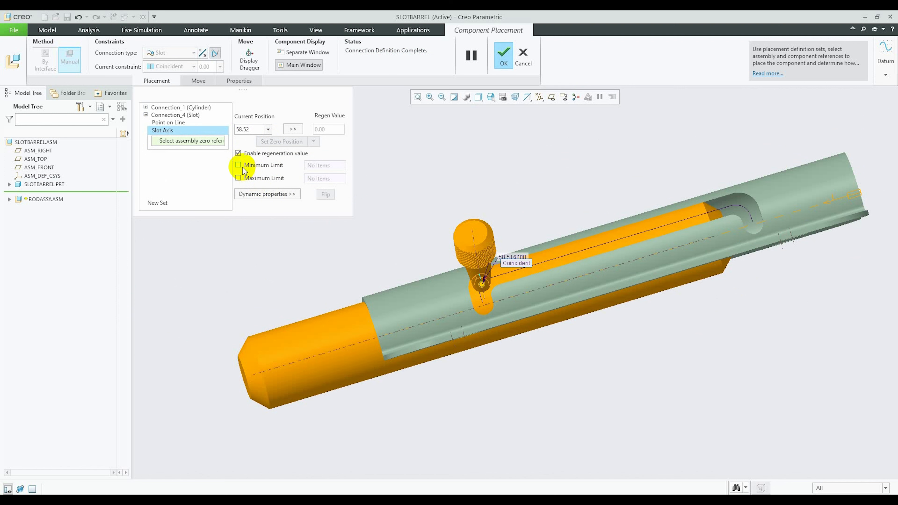
pyautogui.scroll(-5, 505, 321)
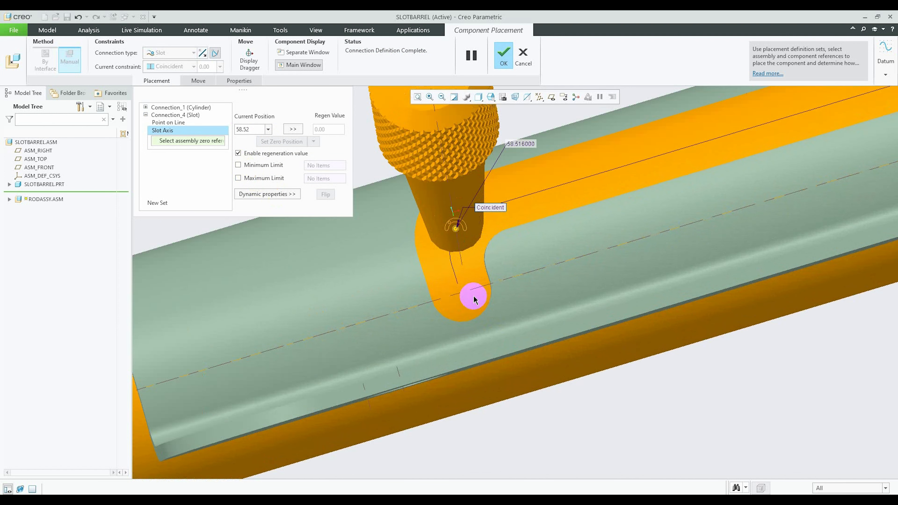
pyautogui.click(458, 285)
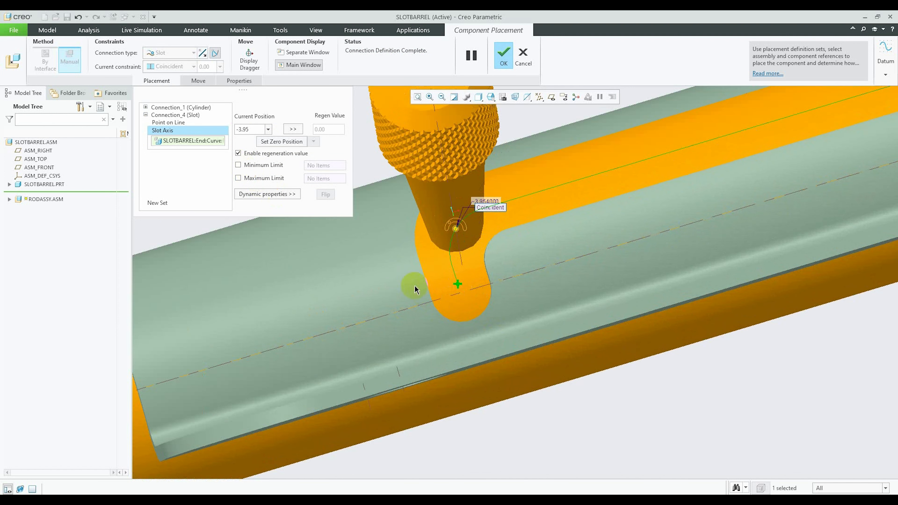
# - Set the slot axis's minimum limit at the curve end nearest the pin and maximum limit at the opposite end, and accept the placement
pyautogui.click(238, 165)
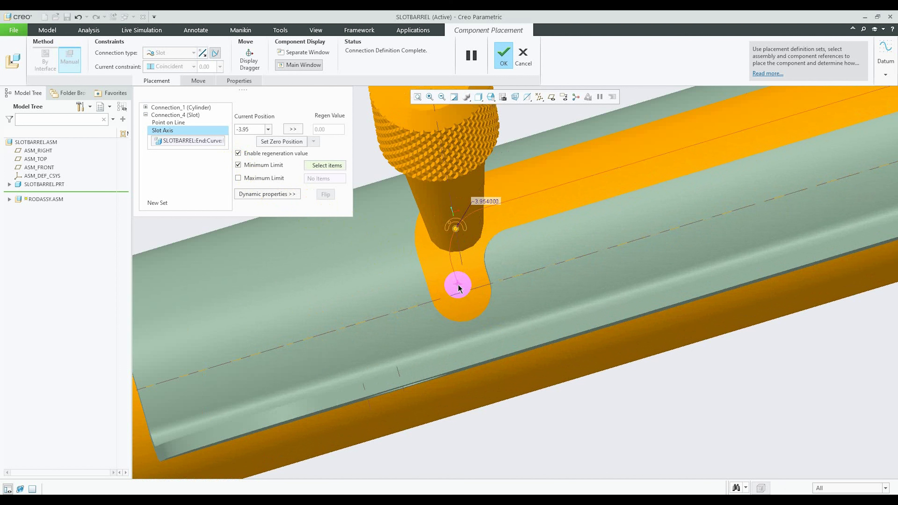
pyautogui.scroll(-3, 357, 276)
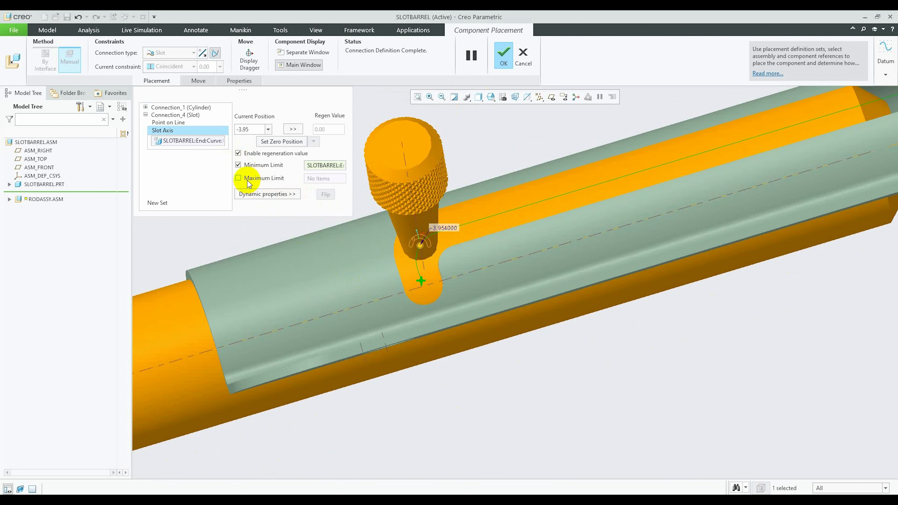
pyautogui.click(238, 178)
pyautogui.scroll(-3, 251, 226)
pyautogui.scroll(5, 457, 192)
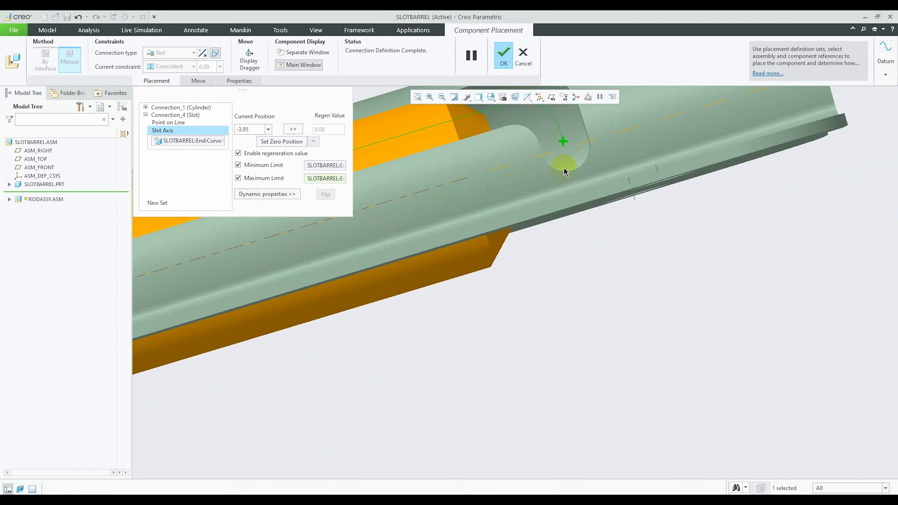
pyautogui.scroll(-6, 581, 240)
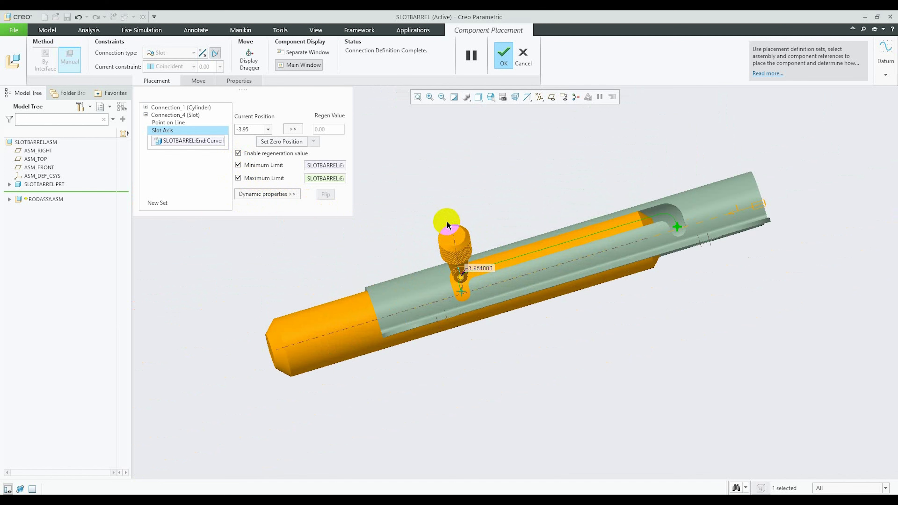
pyautogui.click(504, 55)
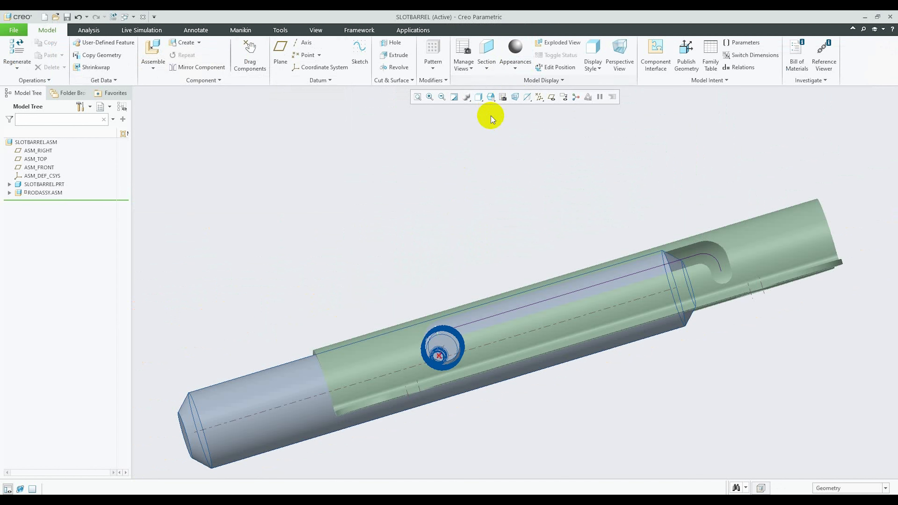
# - Hide the projected curve Project 1 inside the slotbarrel part
pyautogui.scroll(-3, 498, 182)
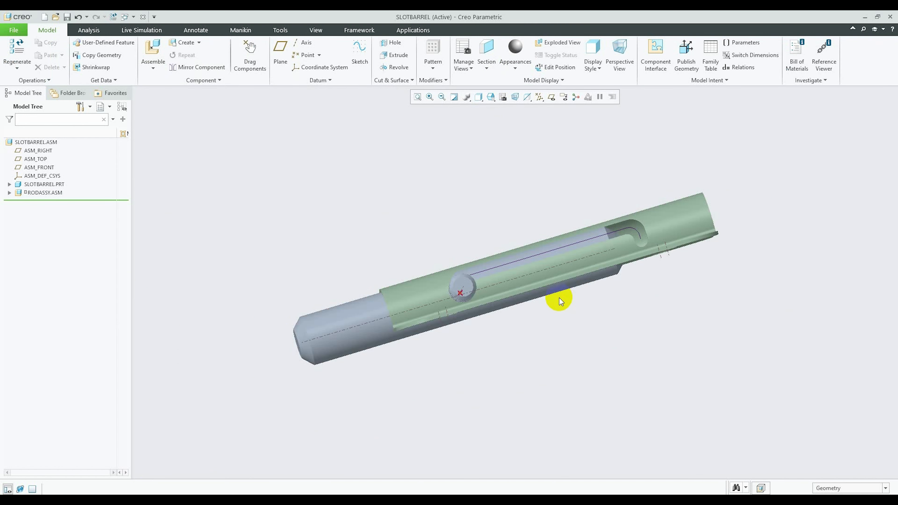
pyautogui.moveTo(557, 304); pyautogui.dragTo(567, 321, button='middle')
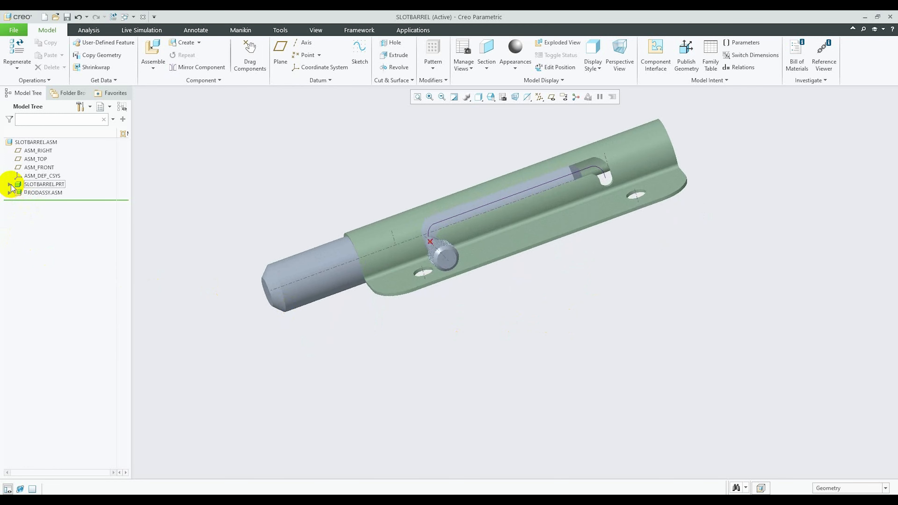
pyautogui.click(8, 184)
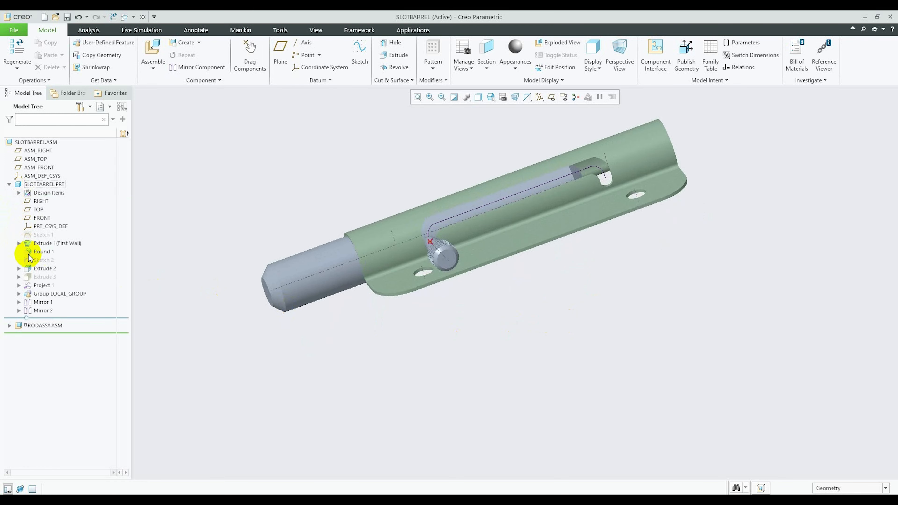
pyautogui.click(40, 285)
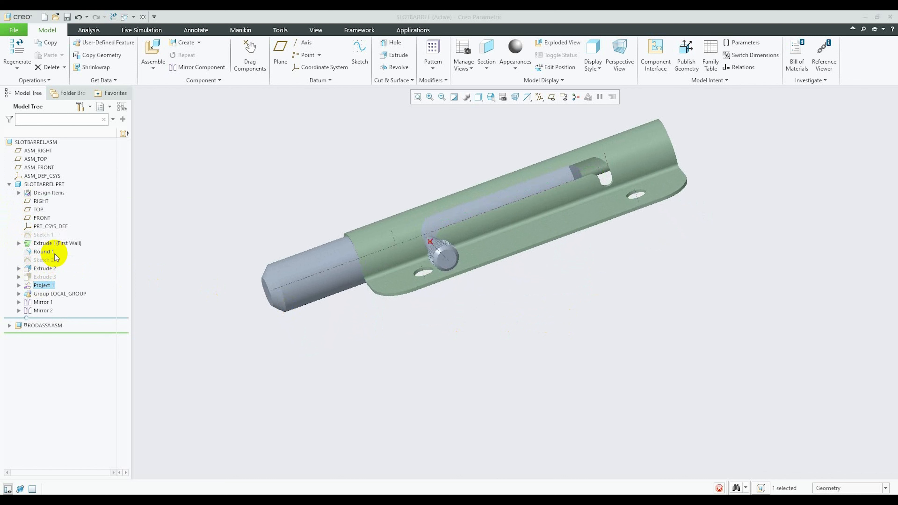
pyautogui.click(9, 185)
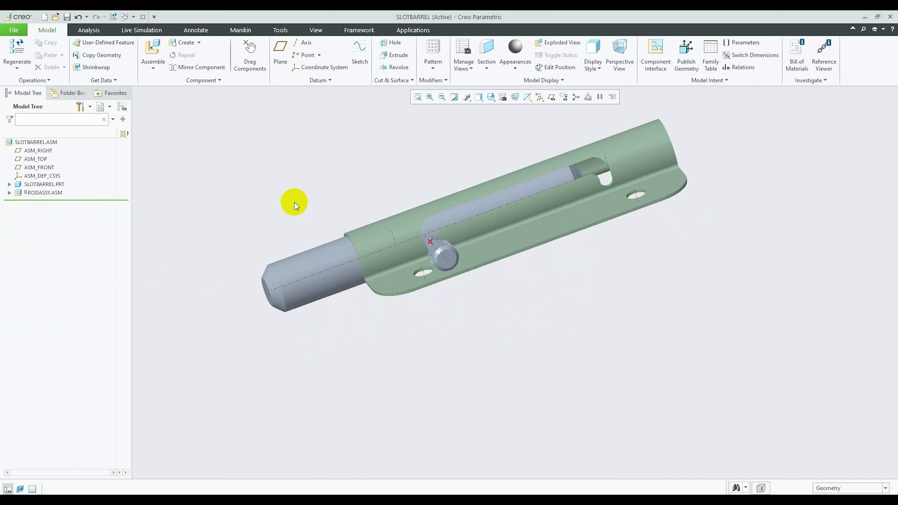
# - Turn off the display of all datum axes, points, coordinate systems and planes
pyautogui.scroll(-3, 485, 372)
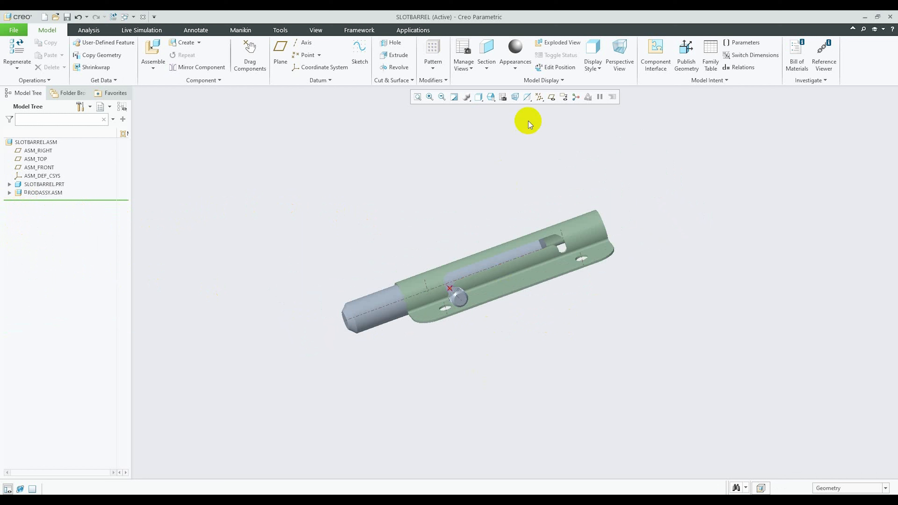
pyautogui.click(539, 97)
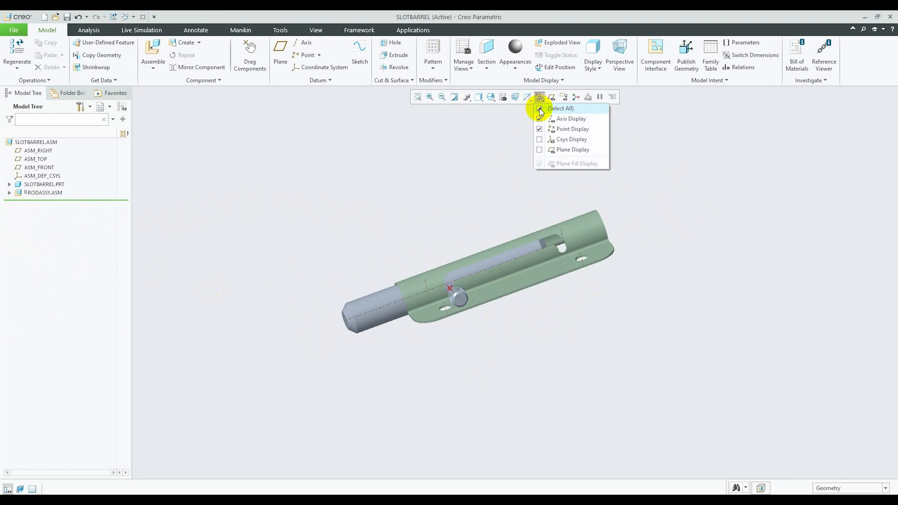
pyautogui.click(539, 108)
pyautogui.click(539, 108)
pyautogui.click(498, 177)
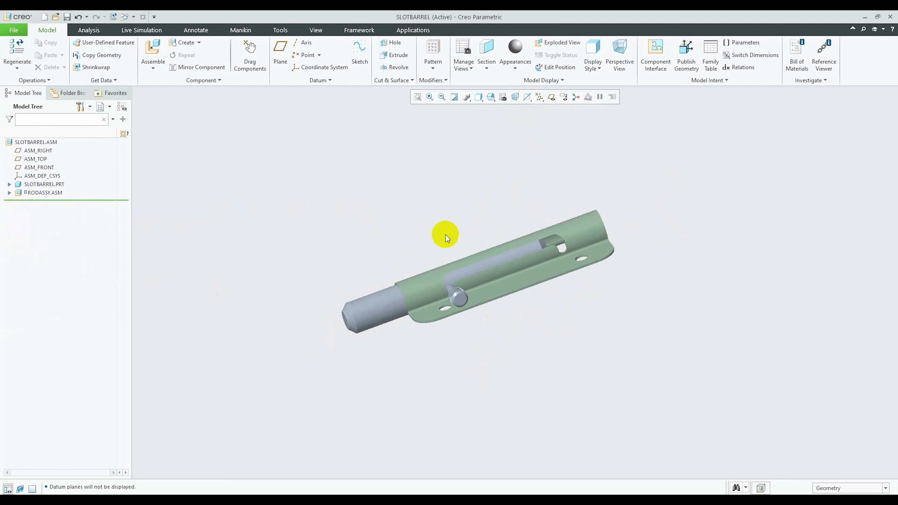
pyautogui.scroll(-2, 444, 263)
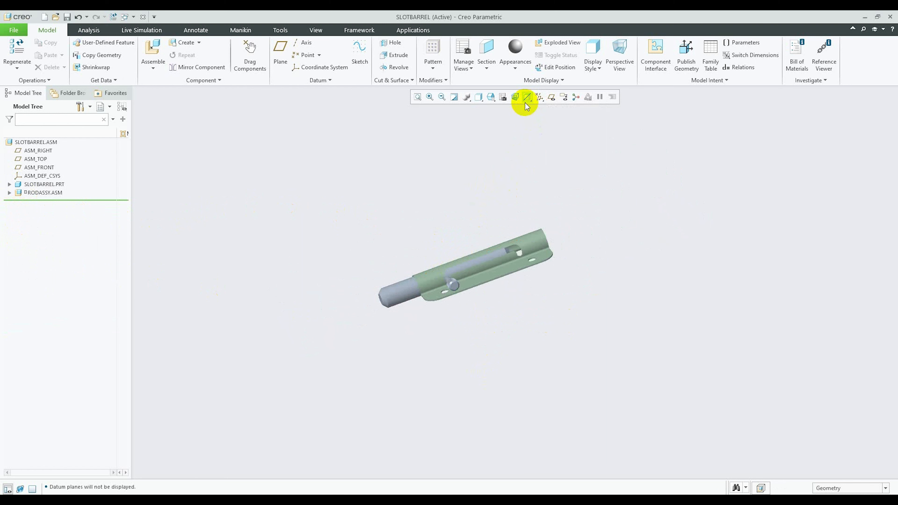
# - Display the slot barrel assembly in its Standard Orientation and frame it in the graphics area
pyautogui.click(489, 97)
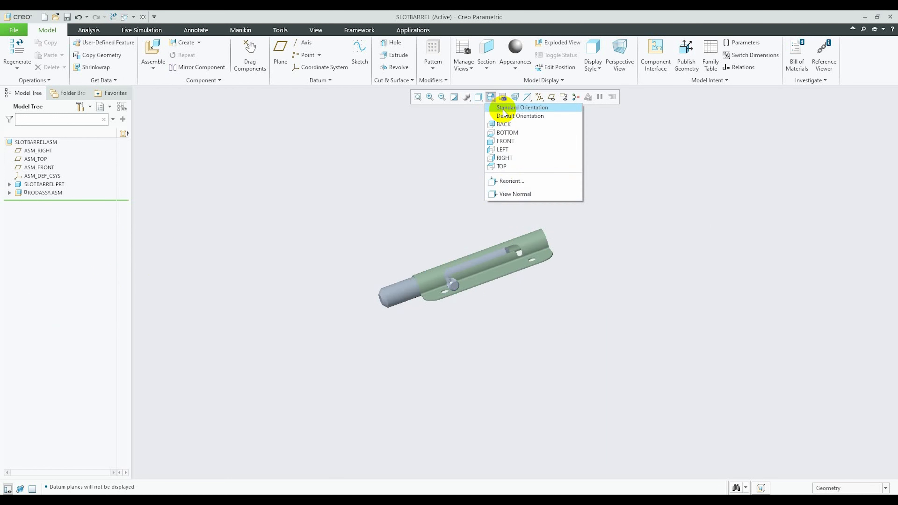
pyautogui.click(503, 108)
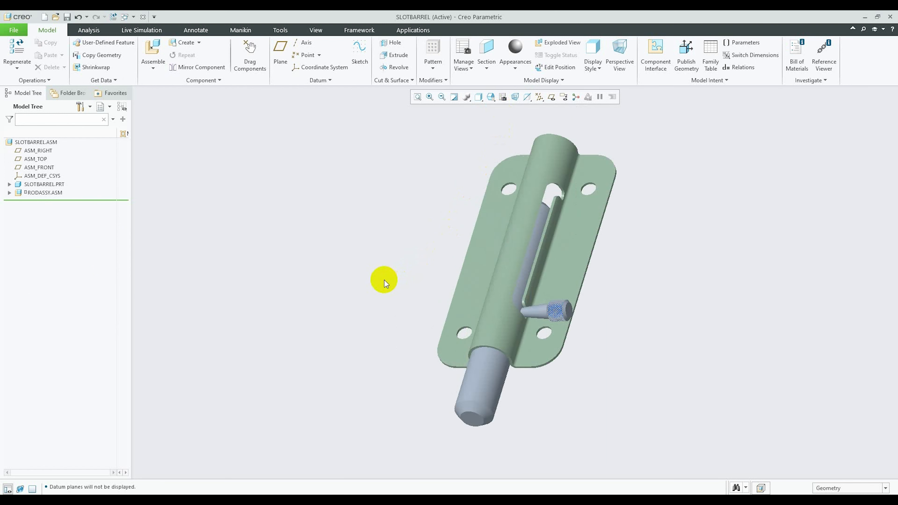
pyautogui.scroll(1, 384, 280)
pyautogui.scroll(-2, 383, 280)
pyautogui.scroll(-1, 561, 147)
pyautogui.scroll(2, 560, 124)
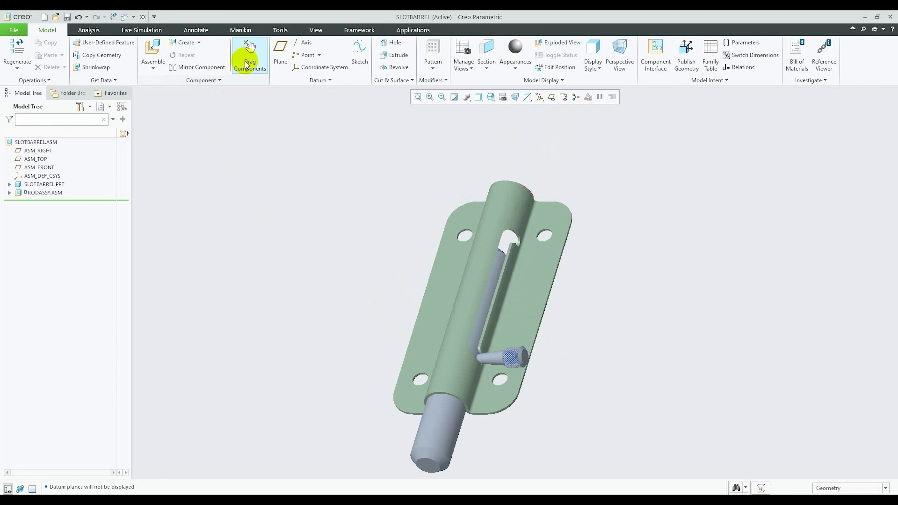
# - Use Drag Components to move the rod assembly by its knurled pin to the slot's opposite end, and grab the pin again for another pass
pyautogui.click(516, 361)
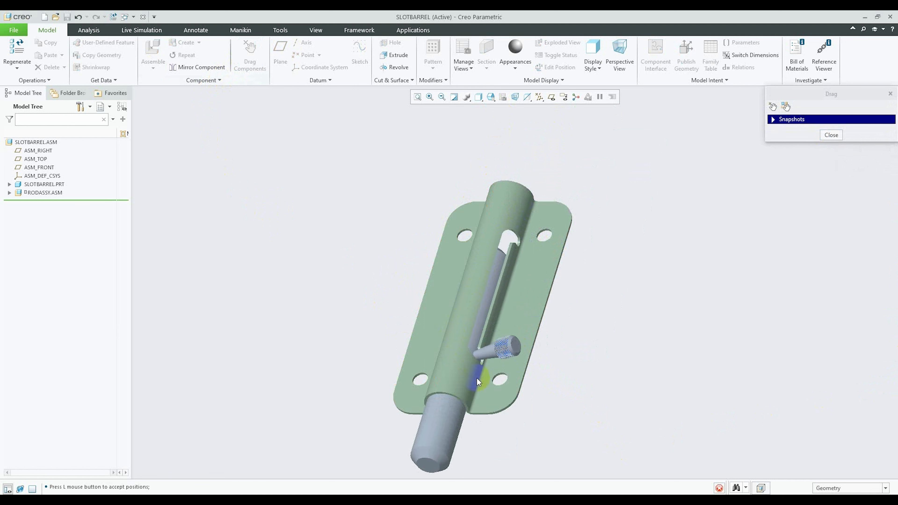
pyautogui.moveTo(457, 339); pyautogui.dragTo(490, 277)
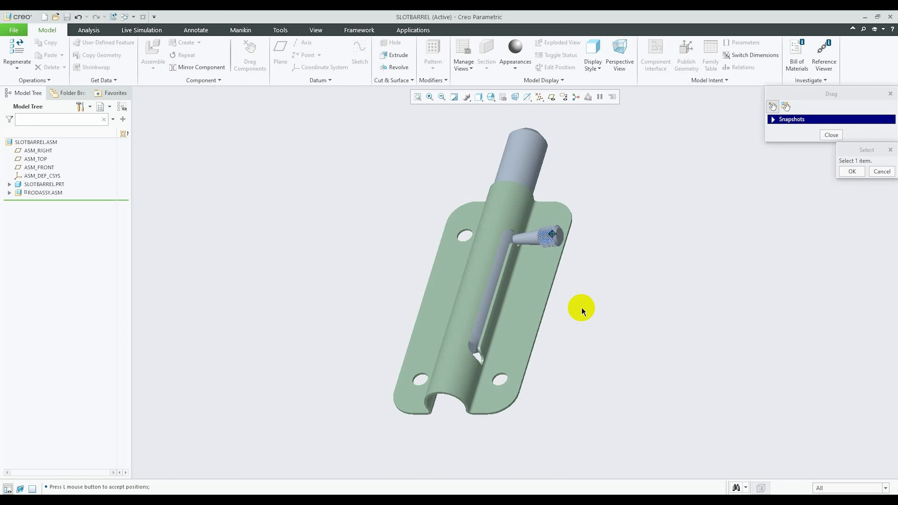
pyautogui.moveTo(582, 308); pyautogui.dragTo(548, 327, button='middle')
pyautogui.scroll(4, 547, 327)
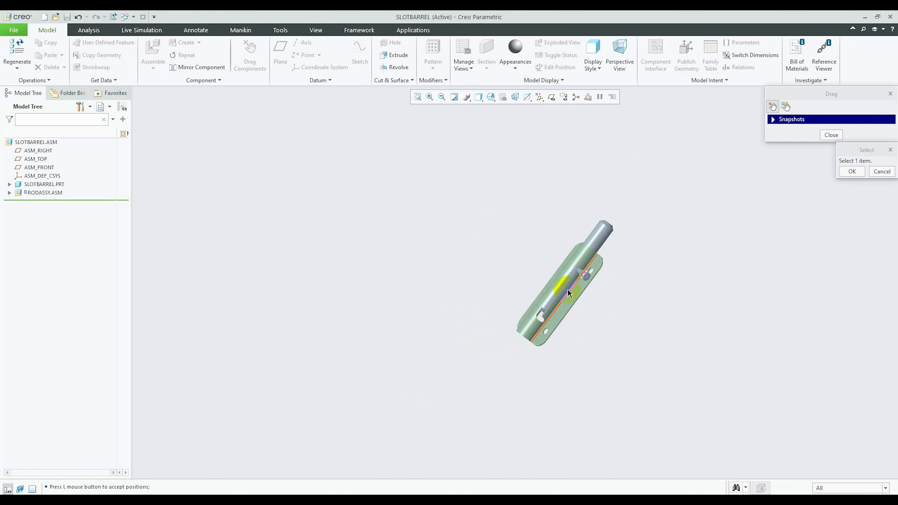
pyautogui.scroll(-5, 600, 258)
pyautogui.moveTo(602, 322)
pyautogui.mouseDown(button='middle')
pyautogui.moveTo(632, 301)
pyautogui.moveTo(605, 317)
pyautogui.moveTo(564, 312)
pyautogui.mouseUp(button='middle')
pyautogui.click(544, 297)
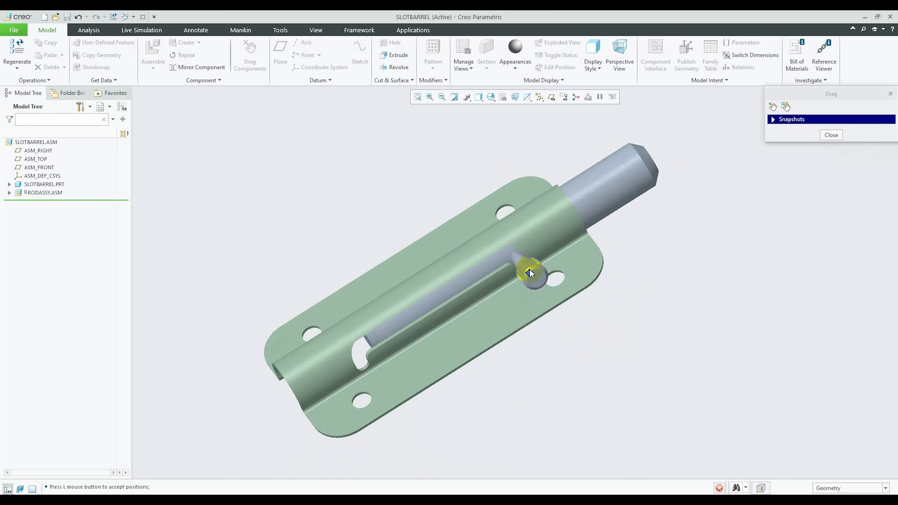